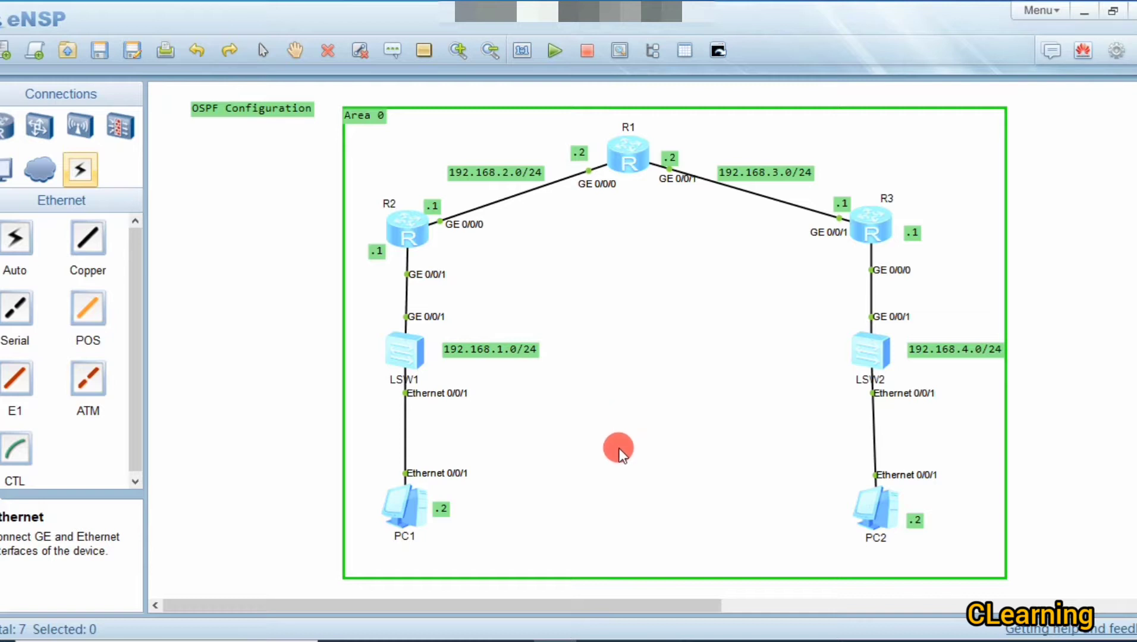
# Check PC1's static IPv4 address, subnet mask and gateway configuration
pyautogui.doubleClick(403, 511)
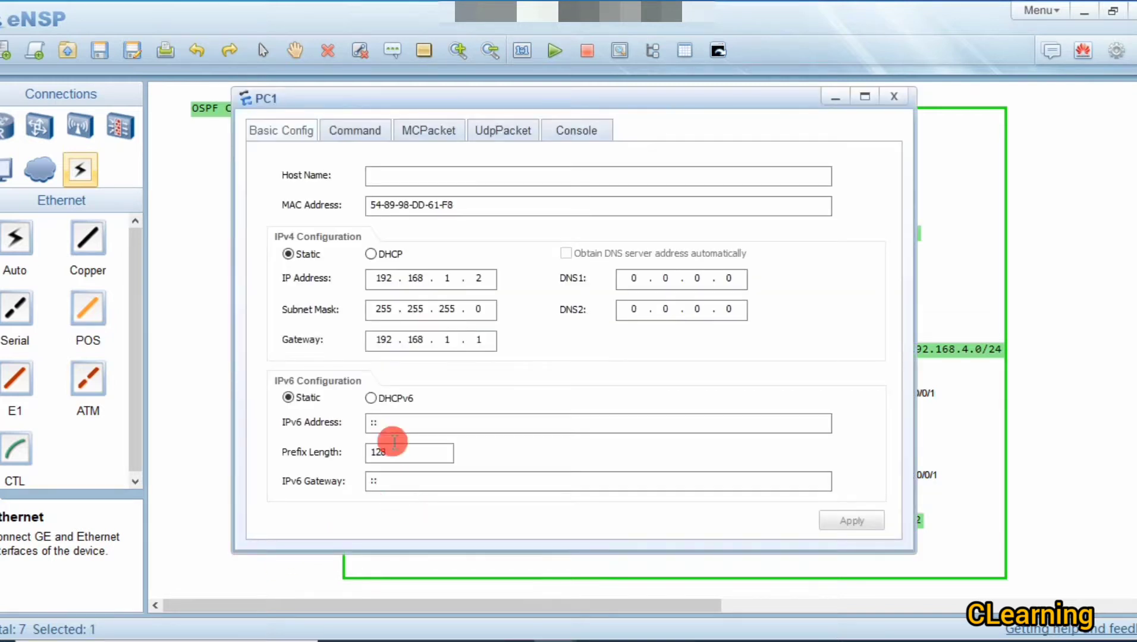
pyautogui.click(896, 97)
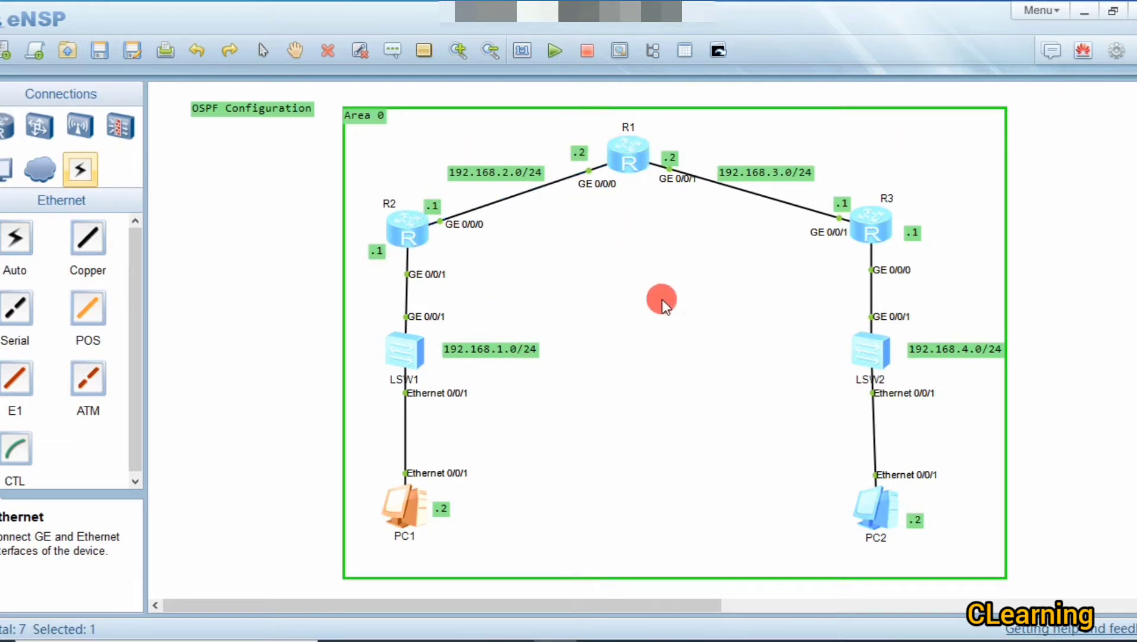
# Open router R2's console beside the topology and enter system view
pyautogui.doubleClick(415, 238)
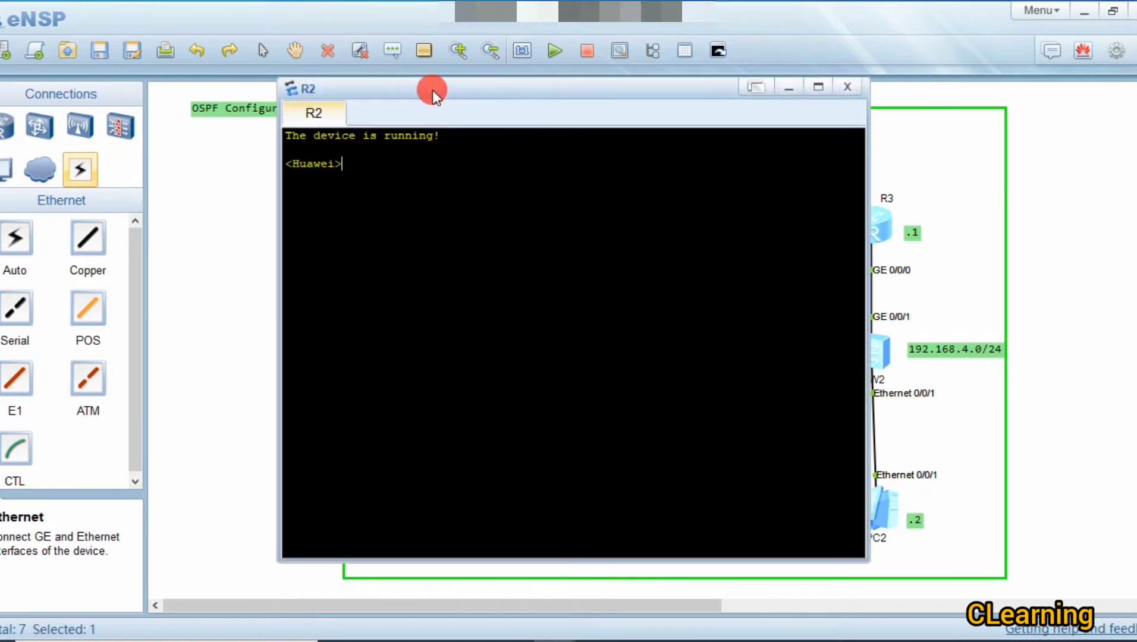
pyautogui.moveTo(432, 90); pyautogui.dragTo(685, 127)
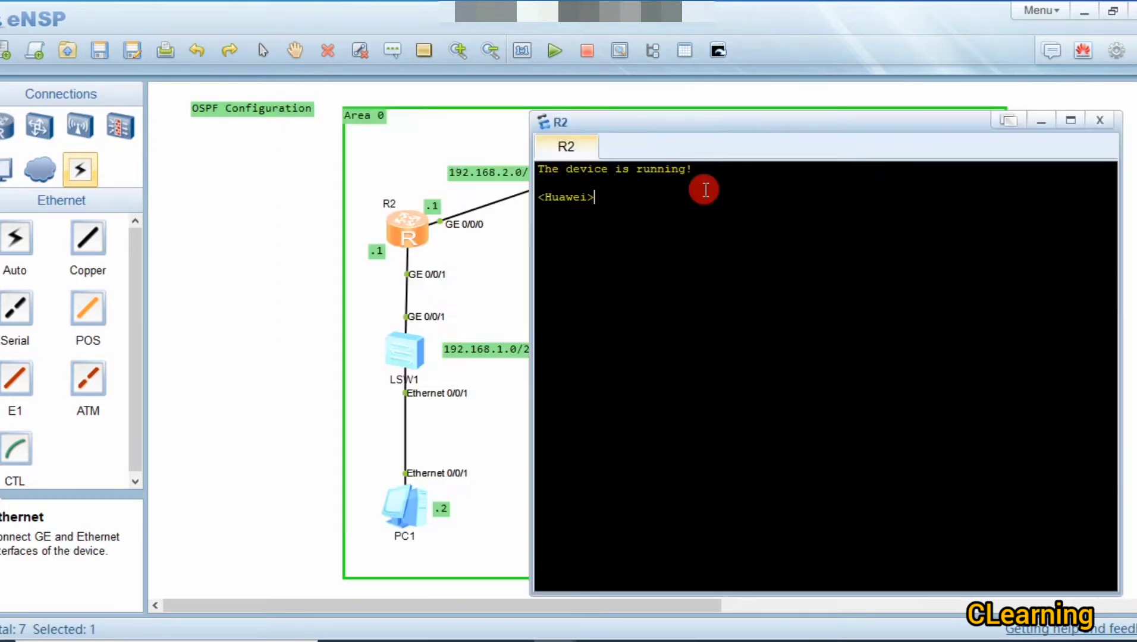
pyautogui.write('sys')
pyautogui.press('Return')
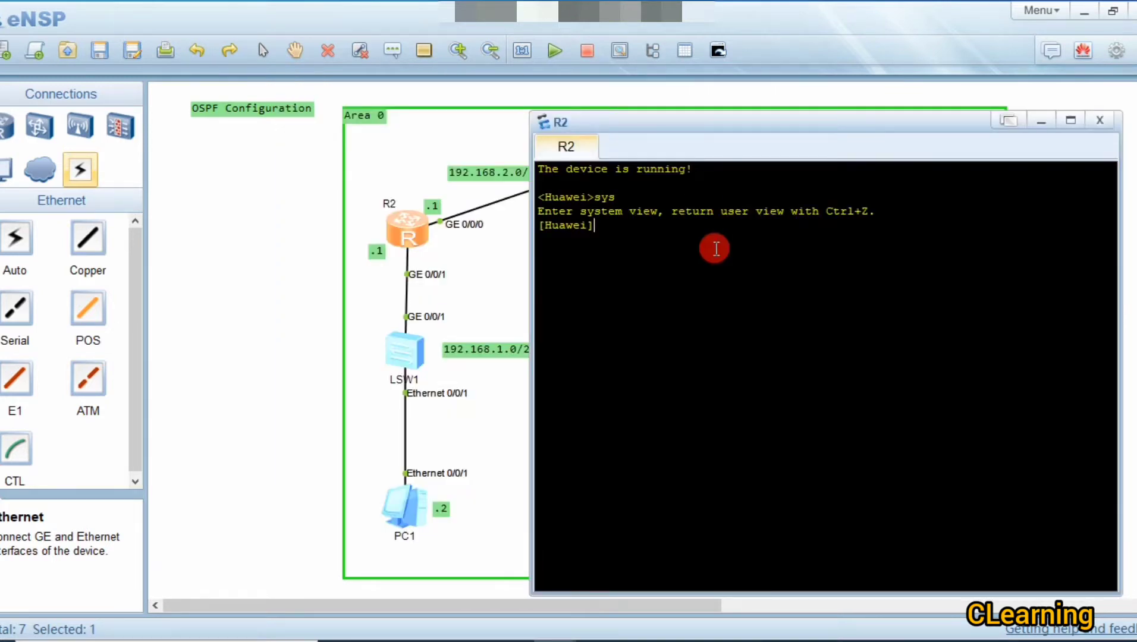
# Assign IP address 192.168.1.1 with a 24-bit mask to R2's interface g0/0/1
pyautogui.write('int g0/0/1')
pyautogui.press('Return')
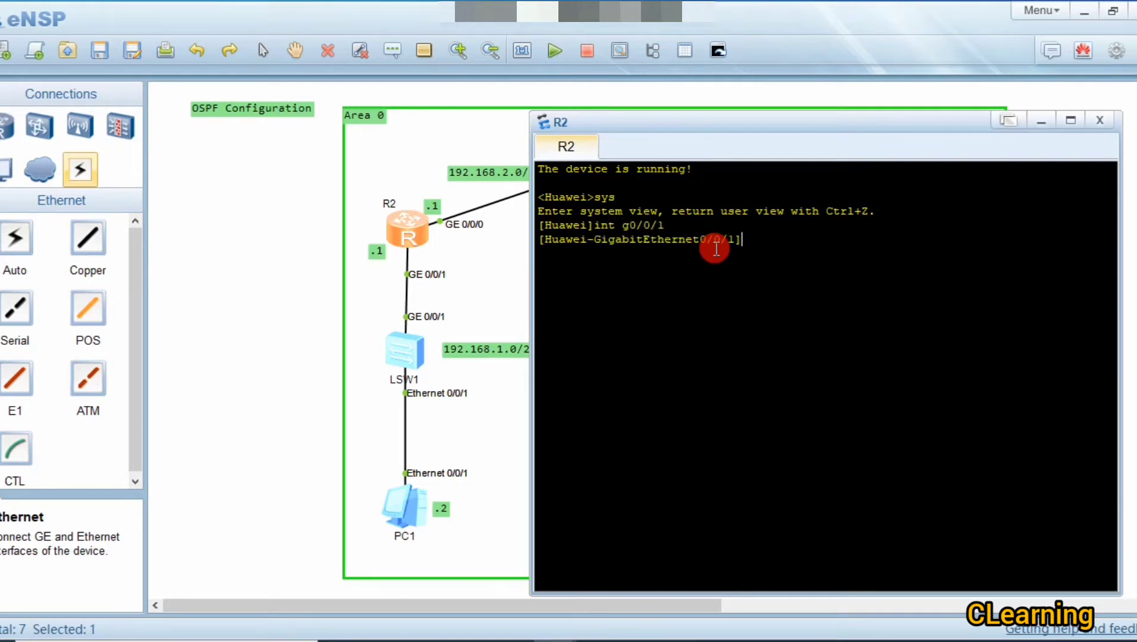
pyautogui.write('ip ad')
pyautogui.press('Tab')
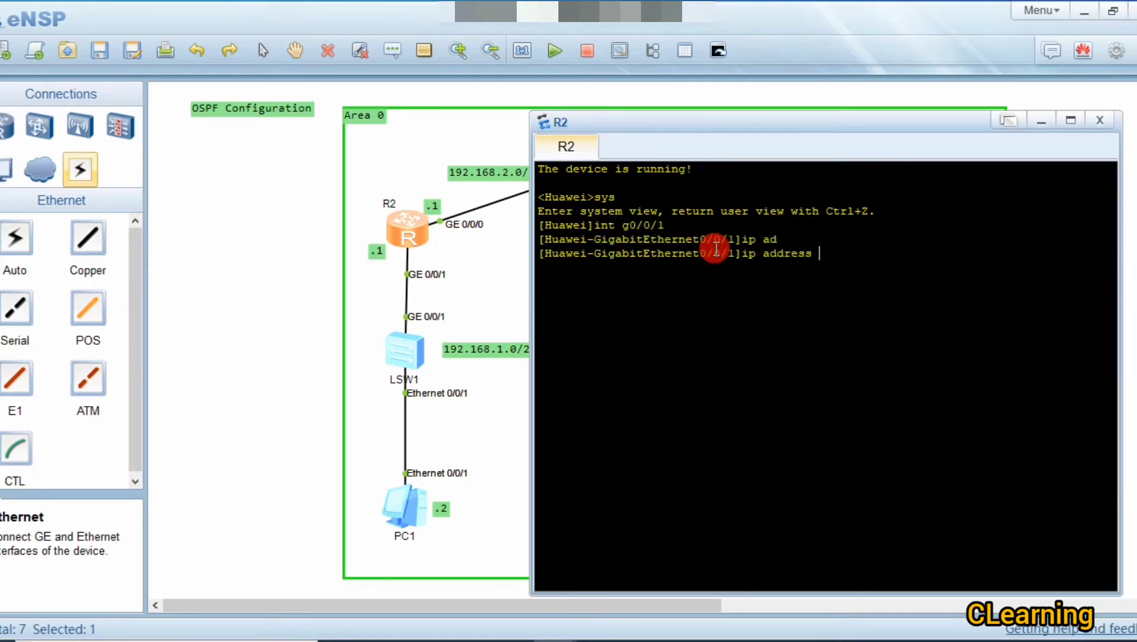
pyautogui.write('192.168.1.1 24')
pyautogui.press('Return')
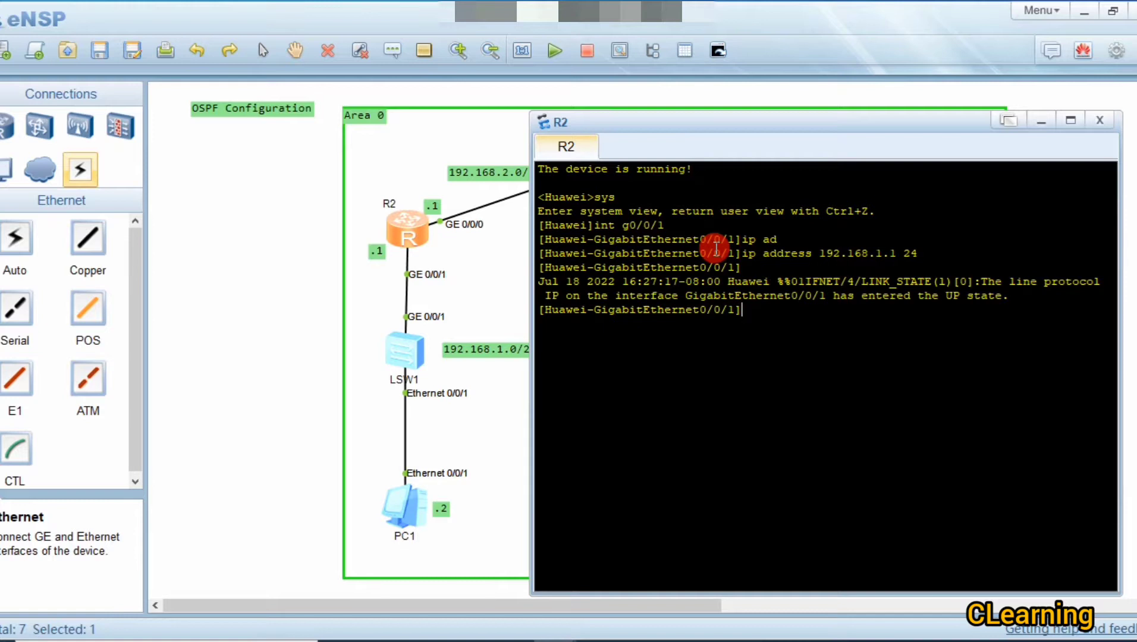
# Assign IP address 192.168.2.1 with a 24-bit mask to R2's interface g0/0/0
pyautogui.write('int g0/0/0')
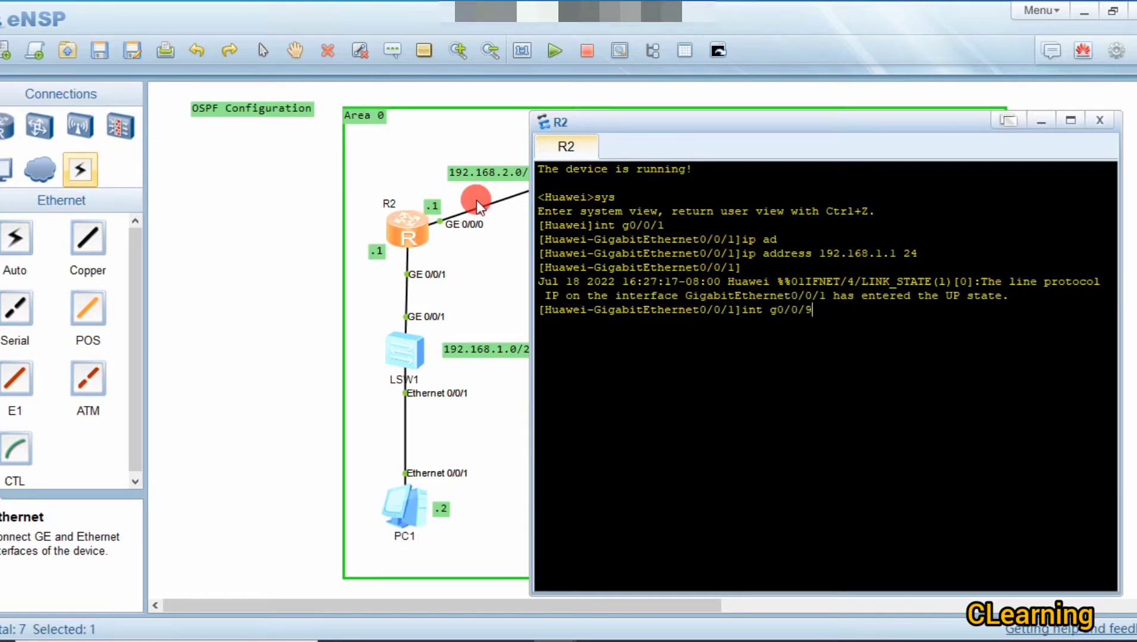
pyautogui.press('Return')
pyautogui.write('ip ad')
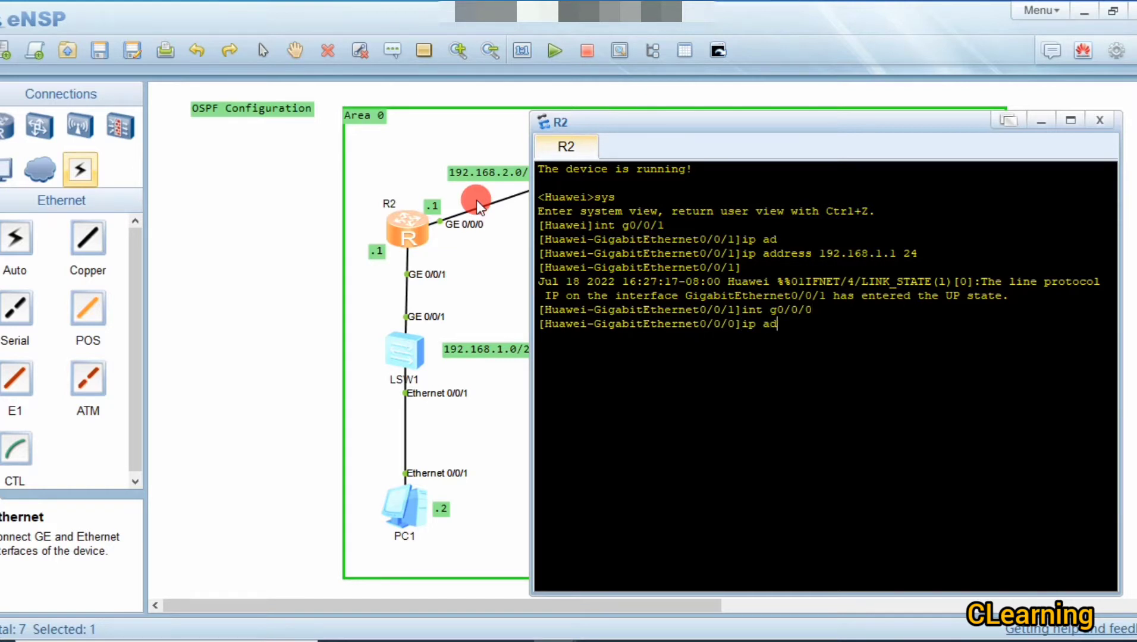
pyautogui.press('Tab')
pyautogui.write('192.1')
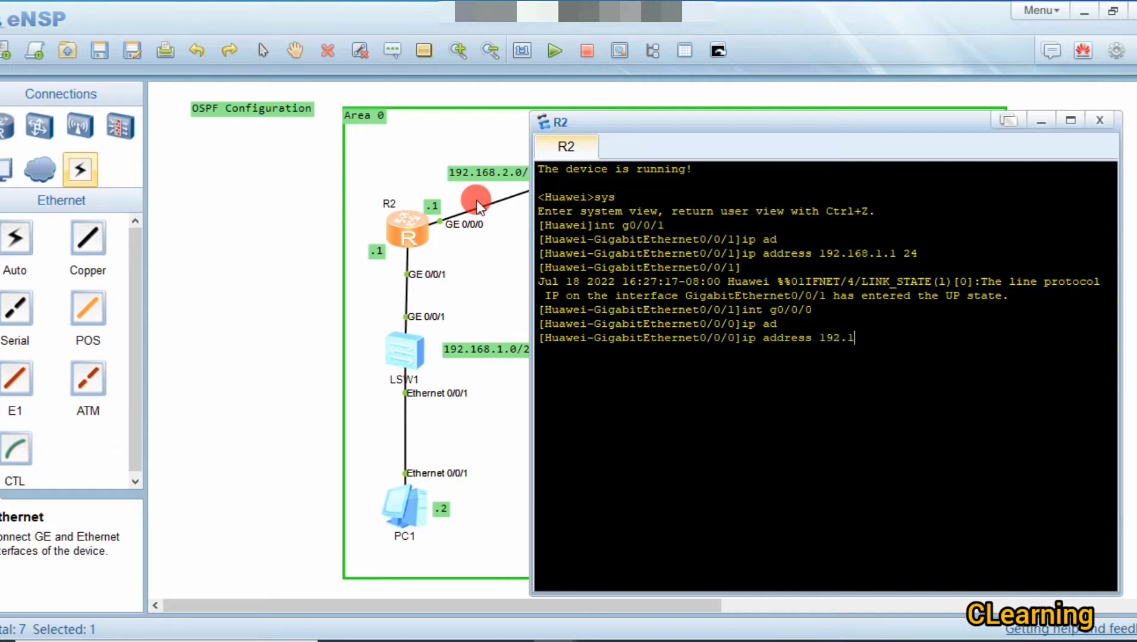
pyautogui.write('68.2.1 24')
pyautogui.press('Return')
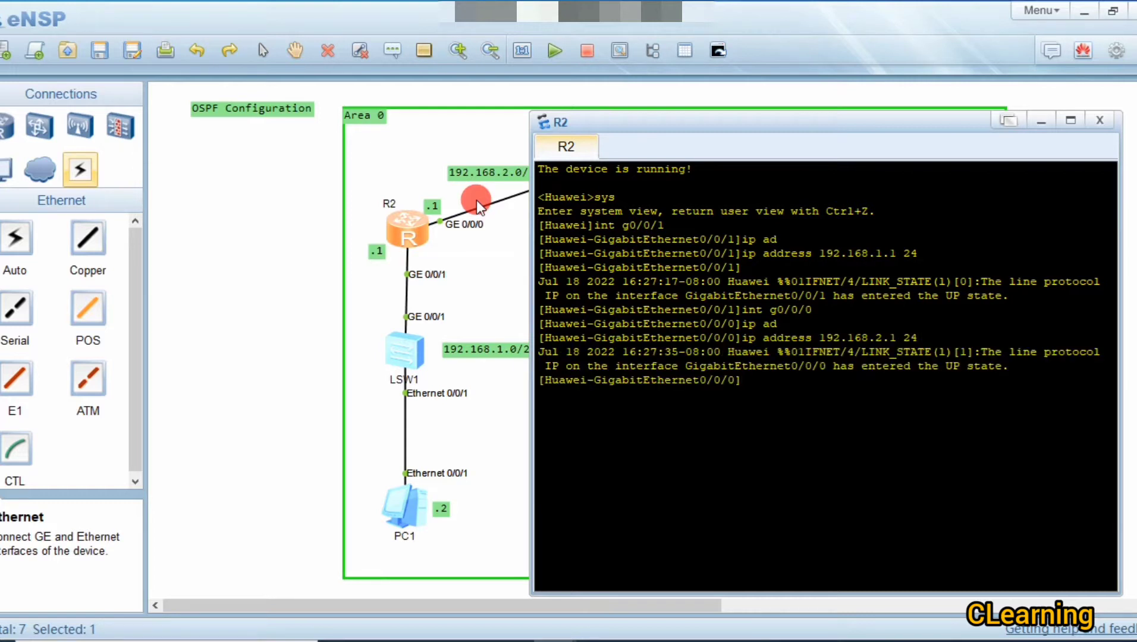
# Open router R1's console below its place in the topology and enter system view
pyautogui.click(280, 233)
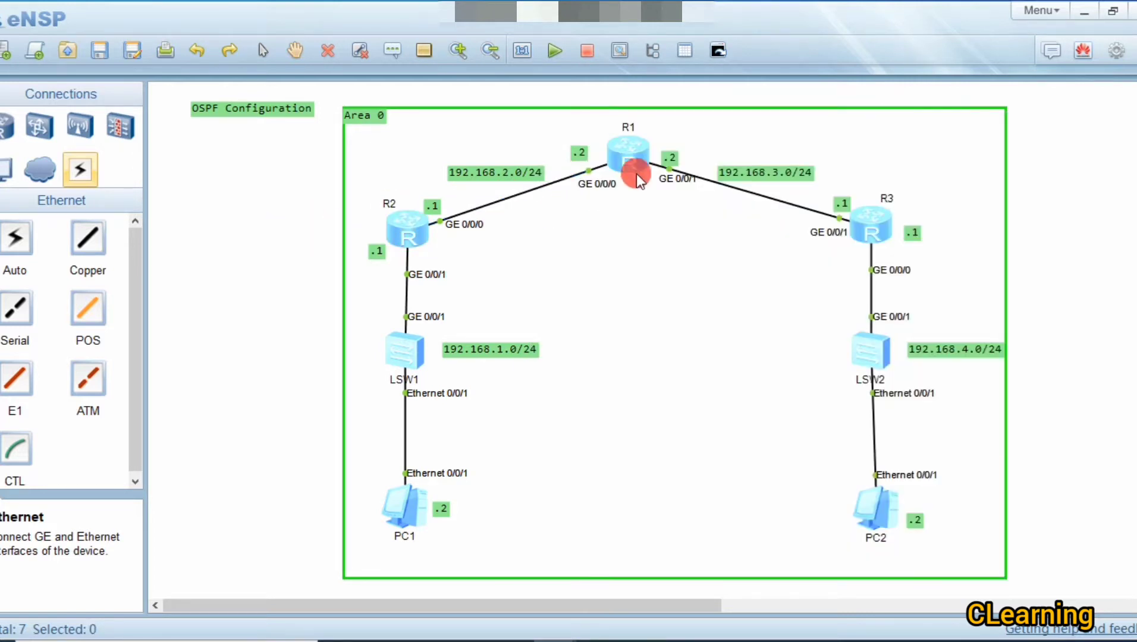
pyautogui.doubleClick(636, 157)
pyautogui.moveTo(683, 139); pyautogui.dragTo(687, 259)
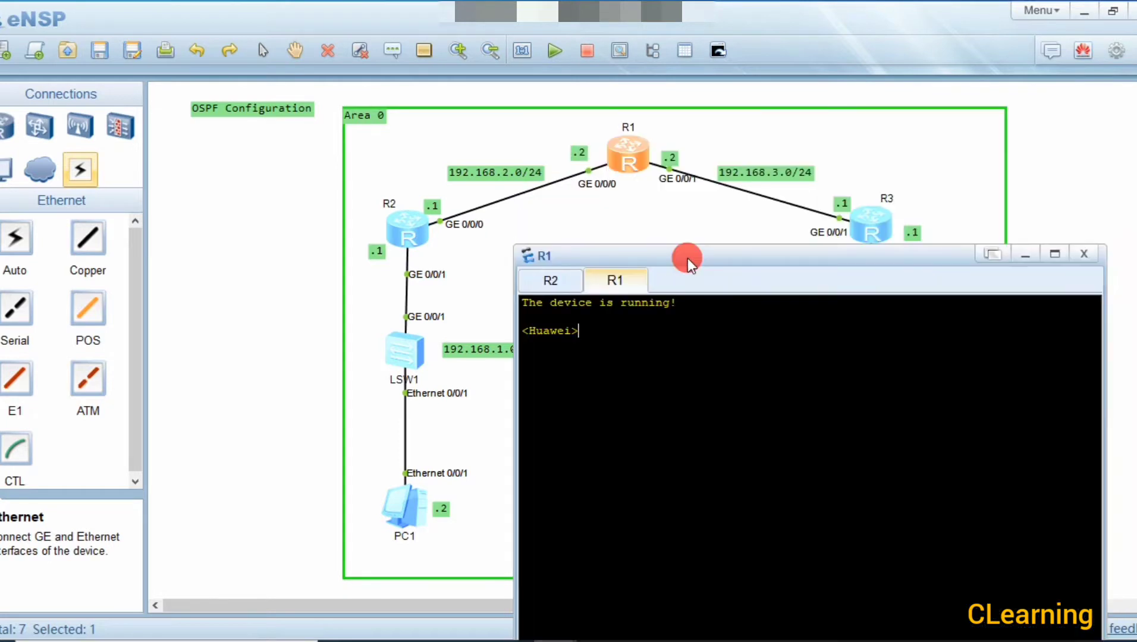
pyautogui.write('sys int g0/0/0')
pyautogui.press('Return')
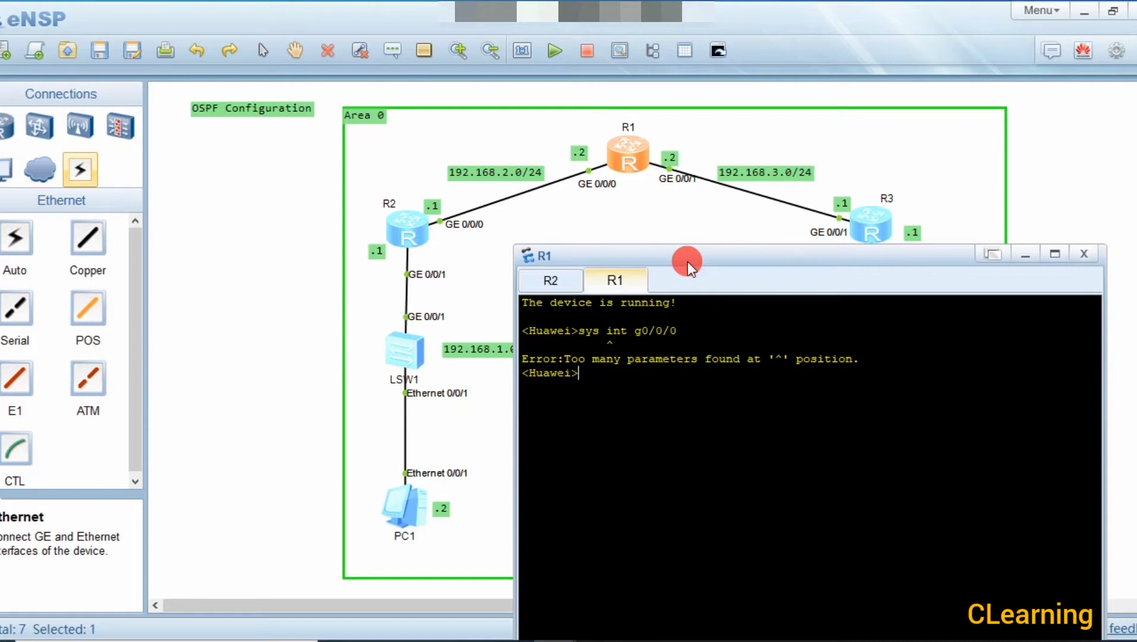
pyautogui.press('Up')
pyautogui.press('BackSpace')
pyautogui.press('BackSpace')
pyautogui.press('BackSpace')
pyautogui.press('BackSpace')
pyautogui.press('BackSpace')
pyautogui.press('BackSpace')
pyautogui.press('BackSpace')
pyautogui.press('BackSpace')
pyautogui.press('BackSpace')
pyautogui.press('BackSpace')
pyautogui.press('Return')
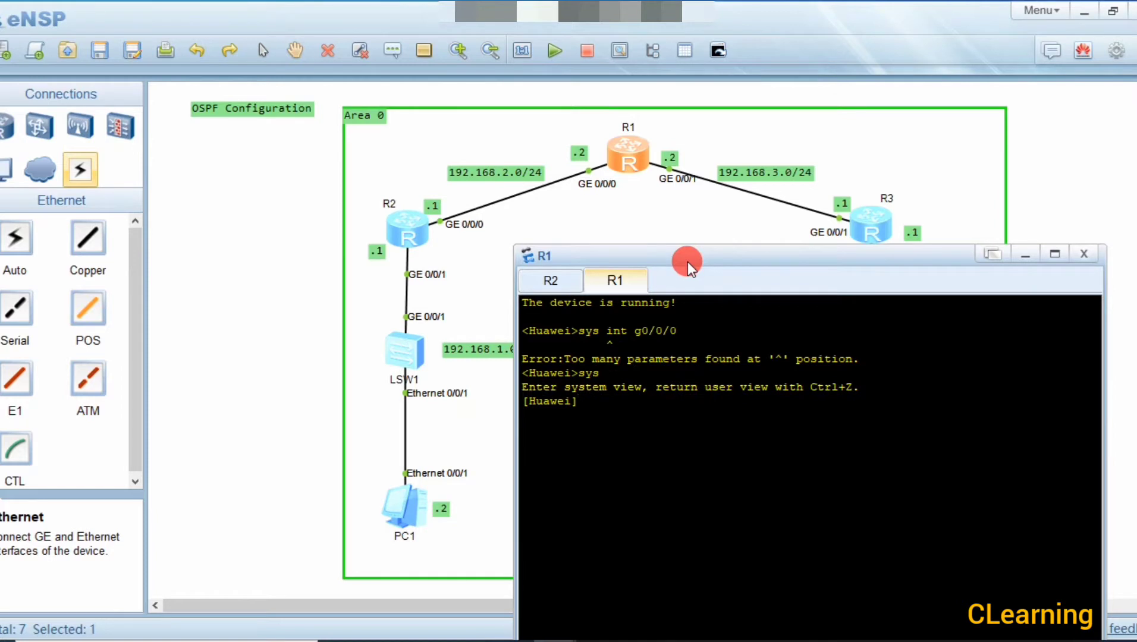
# Assign IP address 192.168.2.2 with a 24-bit mask to R1's interface g0/0/0
pyautogui.write('int g0/0/0')
pyautogui.press('Return')
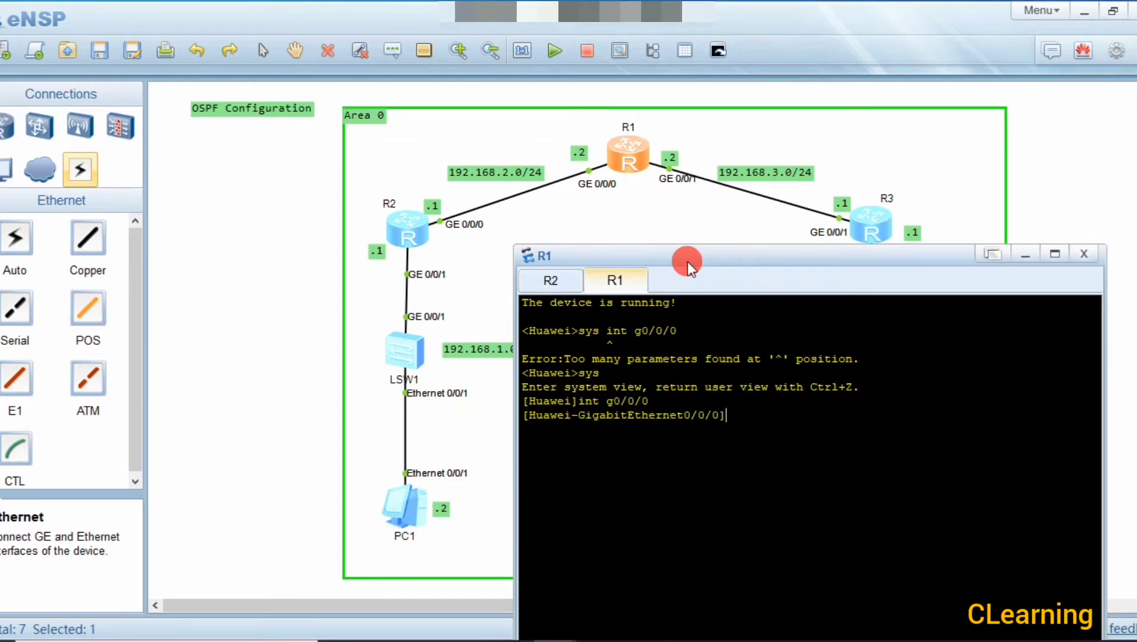
pyautogui.write('i[p ad')
pyautogui.press('Tab')
pyautogui.write('192.')
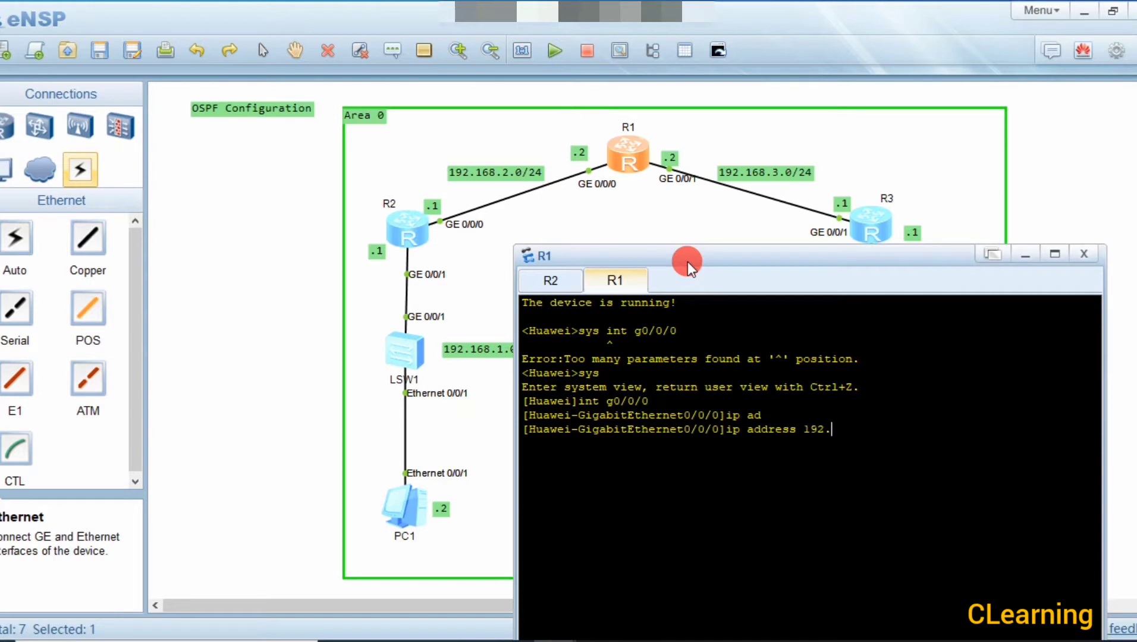
pyautogui.write('168.2.2 24')
pyautogui.press('Return')
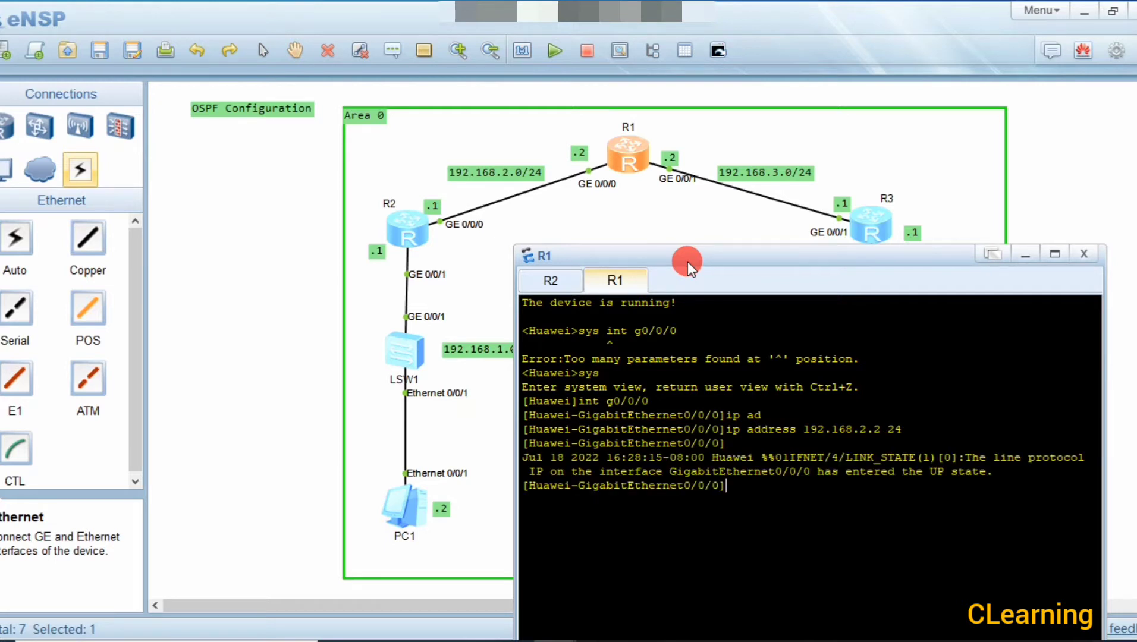
# Assign IP address 192.168.3.2 with a 24-bit mask to R1's interface g0/0/1
pyautogui.press('Up')
pyautogui.press('Up')
pyautogui.press('BackSpace')
pyautogui.write('1')
pyautogui.press('Return')
pyautogui.write('ip ad')
pyautogui.press('Tab')
pyautogui.write('192.168.3.2 24')
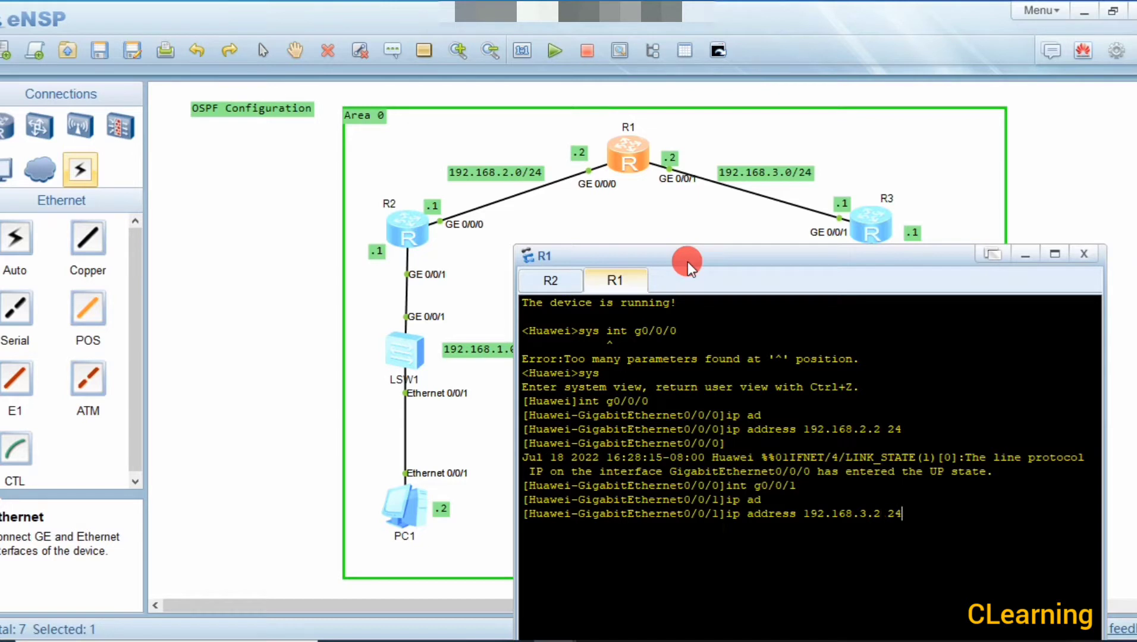
pyautogui.press('Return')
# Open router R3's console, move it clear of R3 in the topology, and enter system view
pyautogui.doubleClick(873, 220)
pyautogui.click(723, 333)
pyautogui.moveTo(722, 248); pyautogui.dragTo(403, 222)
pyautogui.write('sys')
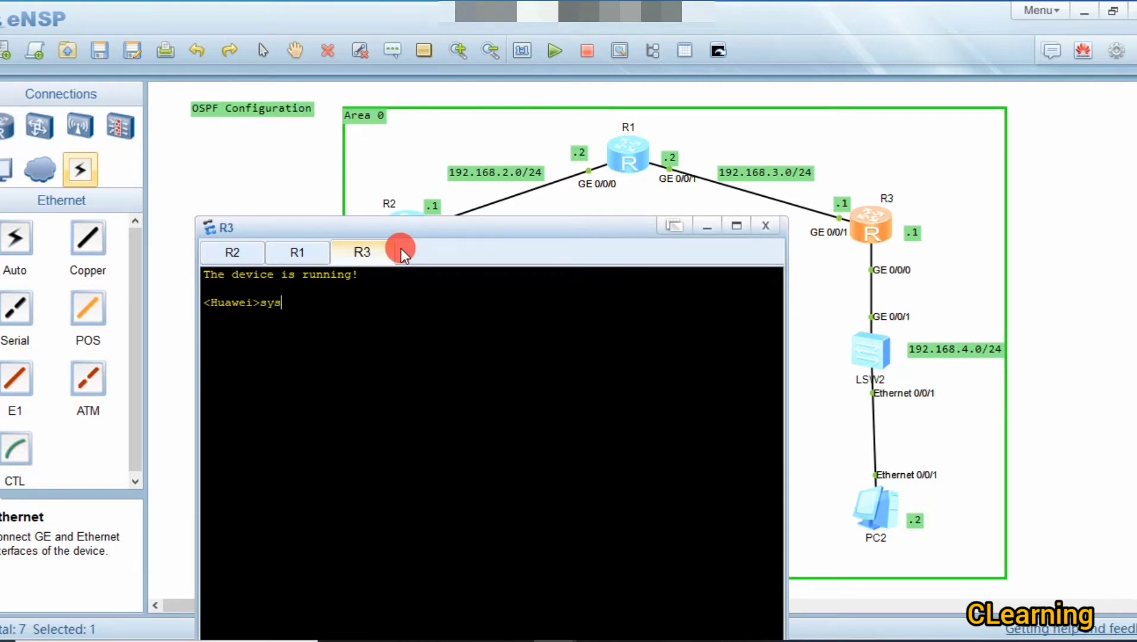
pyautogui.press('Return')
# Assign IP address 192.168.4.1 with a 24-bit mask to R3's interface g0/0/0
pyautogui.write('int g')
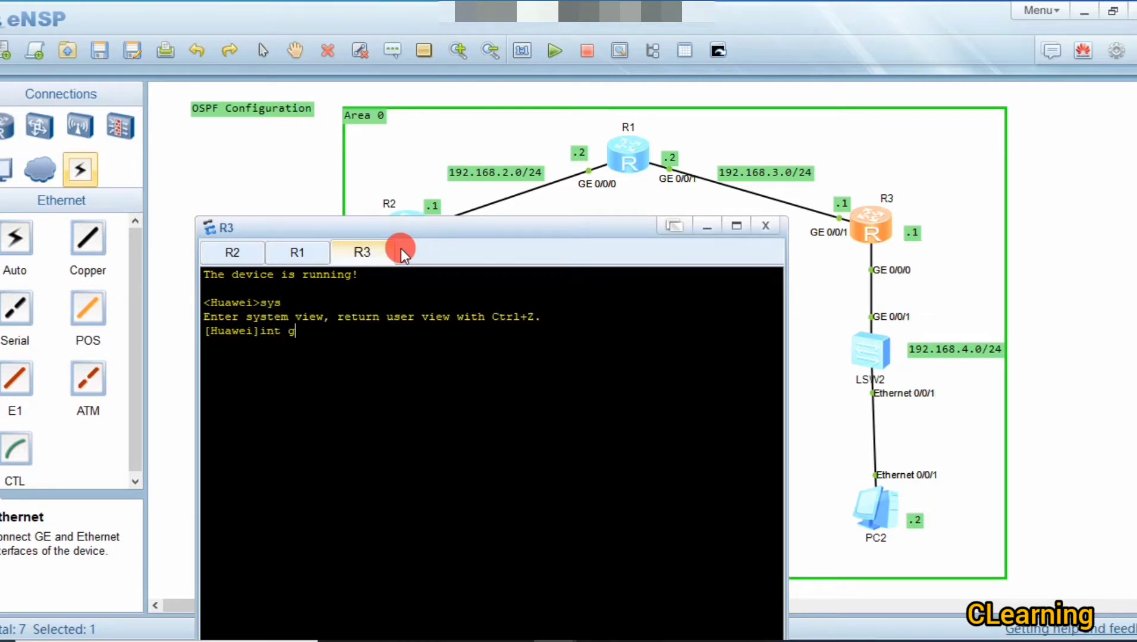
pyautogui.write('0/0/0')
pyautogui.write(' ip')
pyautogui.press('BackSpace')
pyautogui.press('BackSpace')
pyautogui.press('BackSpace')
pyautogui.press('Return')
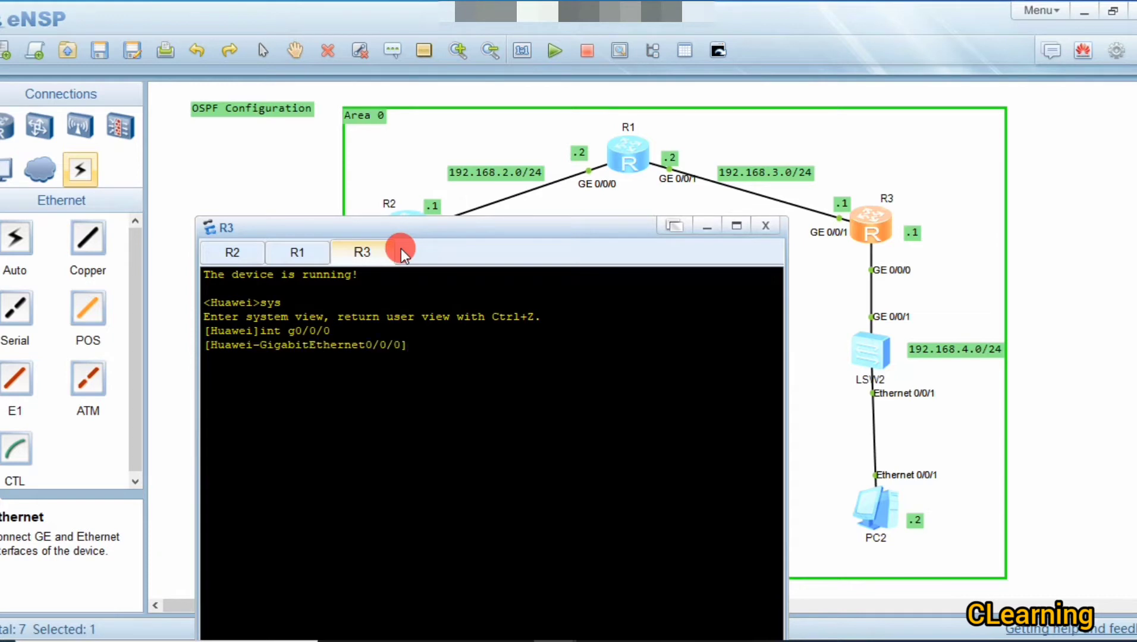
pyautogui.write('ip ad')
pyautogui.press('Tab')
pyautogui.write('192.168.4 1')
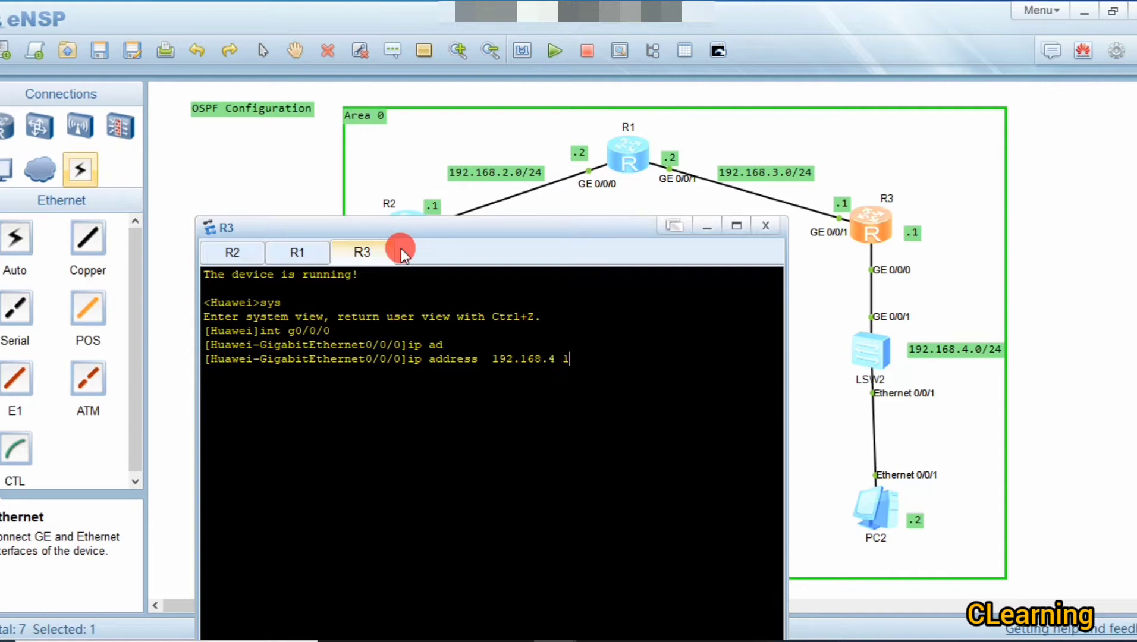
pyautogui.press('BackSpace')
pyautogui.press('BackSpace')
pyautogui.write('.1 24')
pyautogui.press('Return')
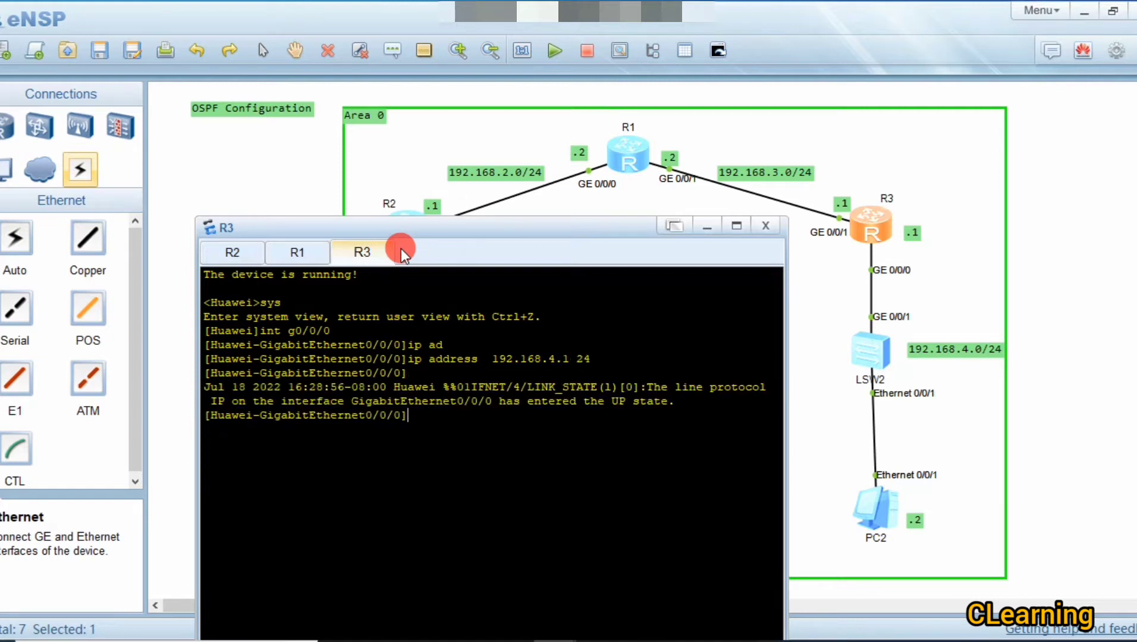
# Assign IP address 192.168.3.1 with a 24-bit mask to R3's interface g0/0/1
pyautogui.write('int g0/0/0')
pyautogui.press('BackSpace')
pyautogui.write('1')
pyautogui.press('Return')
pyautogui.write('ip ad')
pyautogui.press('Tab')
pyautogui.write('192.168.')
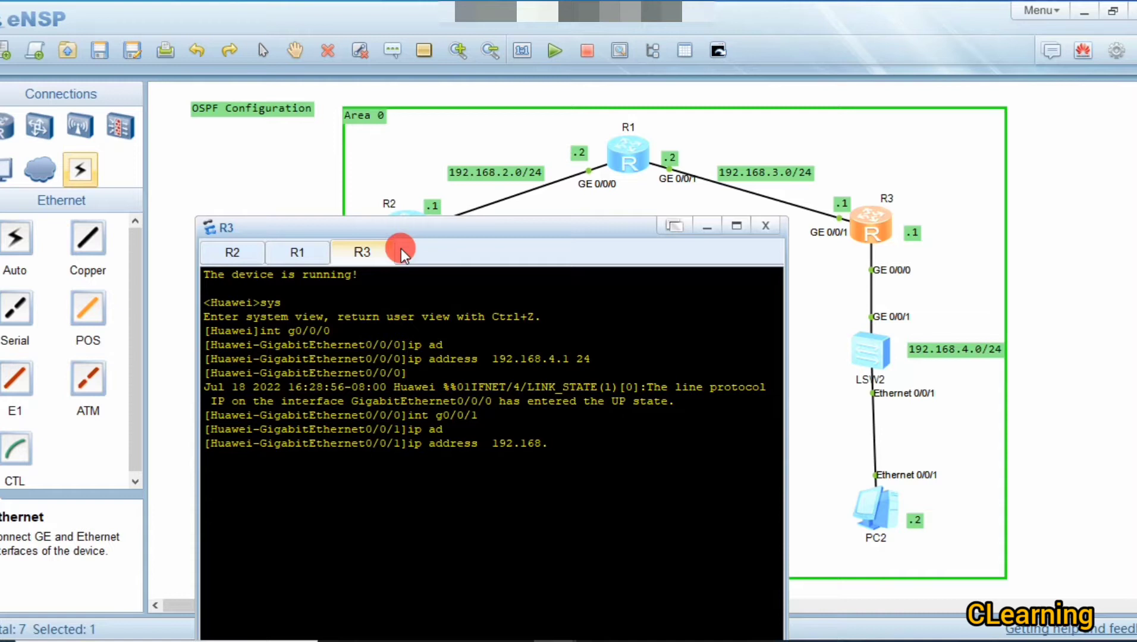
pyautogui.write('3.1 24')
pyautogui.press('Return')
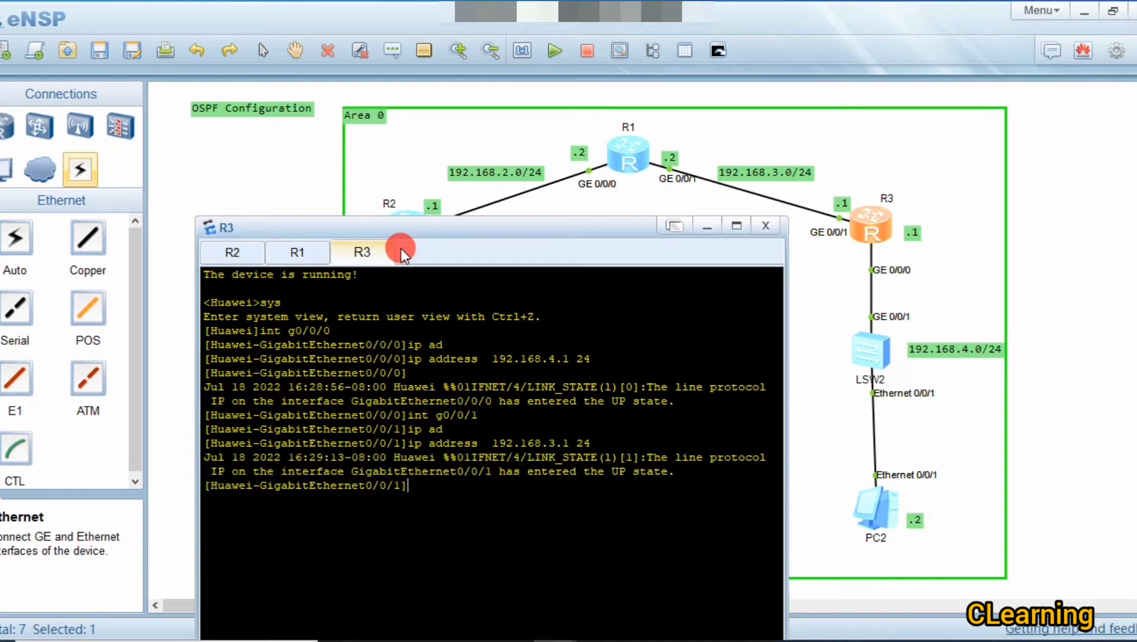
# Review the interface addressing commands on R1 and close the router console window
pyautogui.click(297, 249)
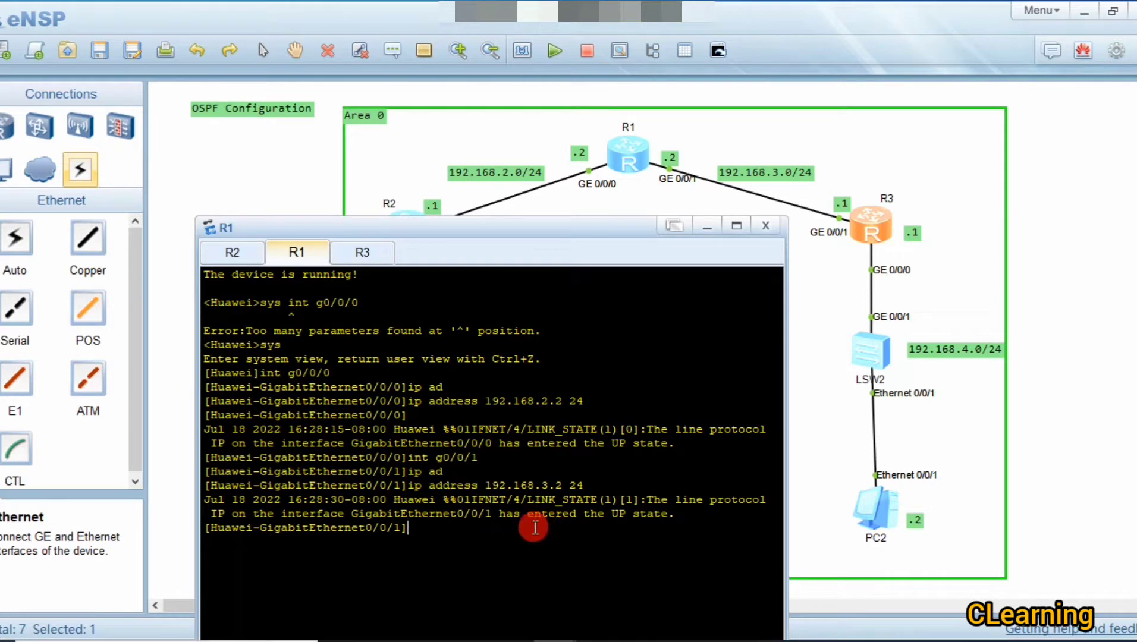
pyautogui.click(766, 224)
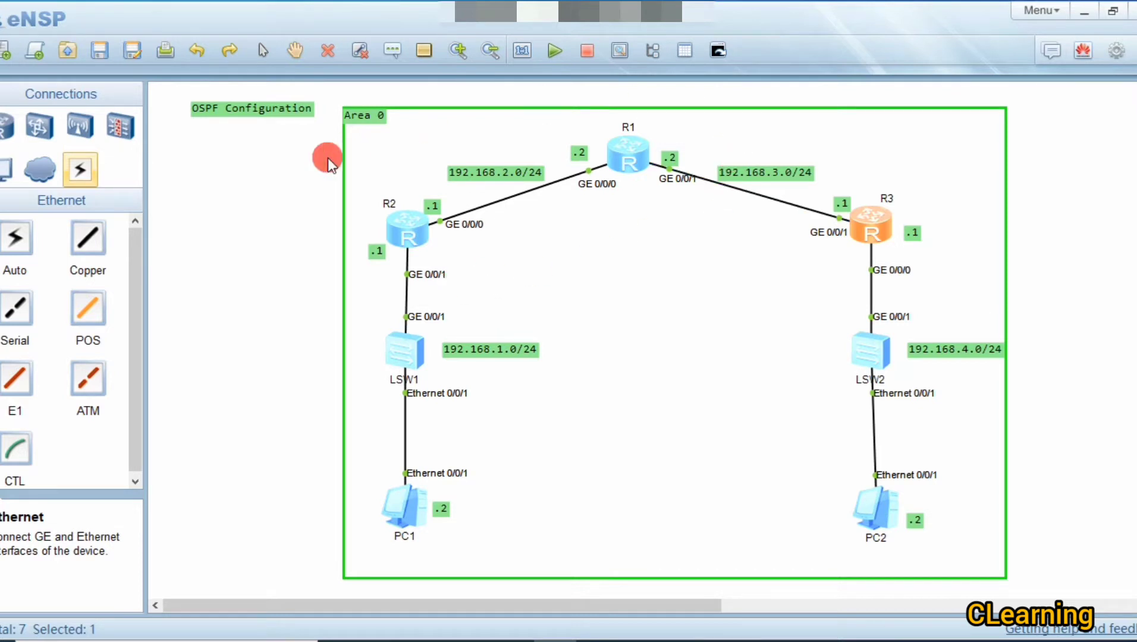
pyautogui.click(637, 306)
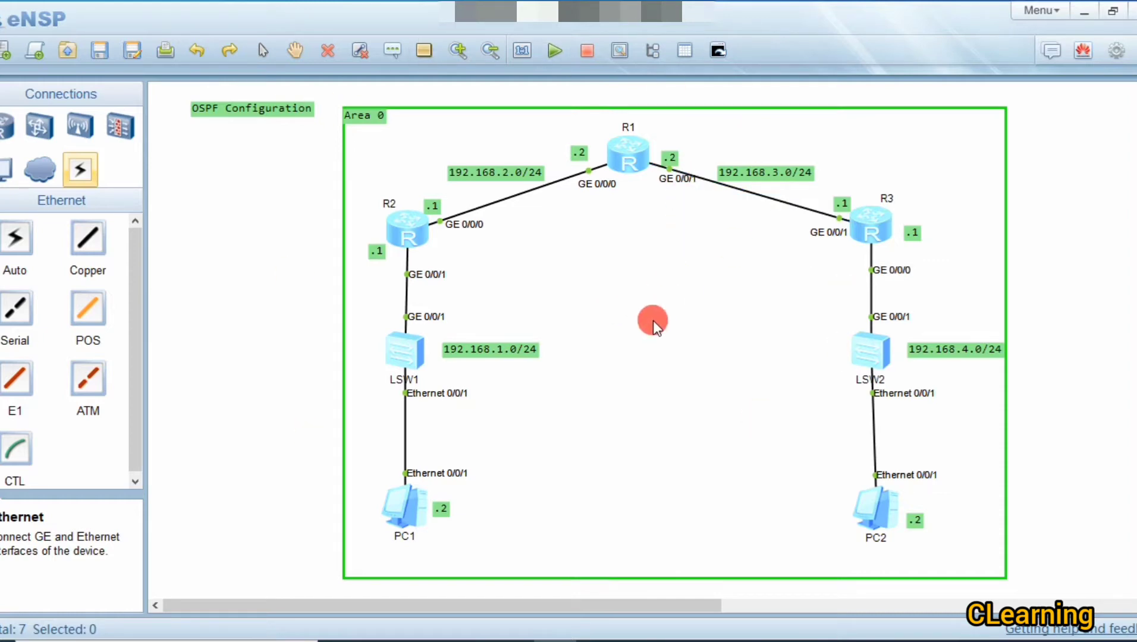
# Reopen R2's console beside the topology and return from interface view to system view
pyautogui.doubleClick(417, 233)
pyautogui.moveTo(434, 89); pyautogui.dragTo(771, 104)
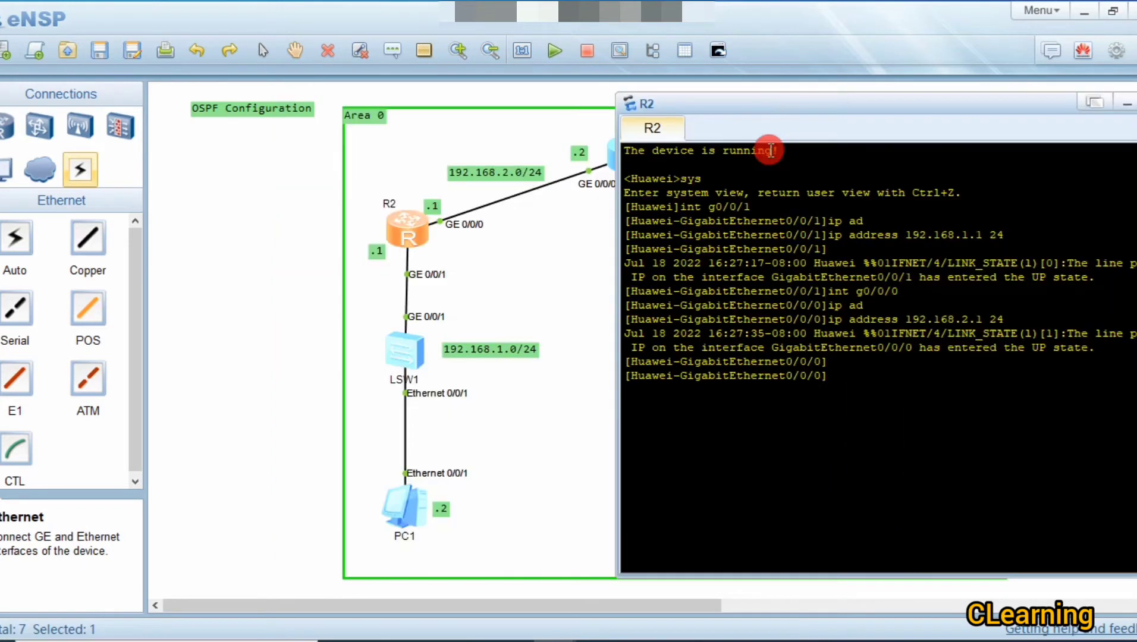
pyautogui.write('q')
pyautogui.press('Return')
pyautogui.press('Return')
# List the ospf command's available parameters on R2 and start OSPF with process ID 1
pyautogui.write('od')
pyautogui.press('Tab')
pyautogui.press('BackSpace')
pyautogui.write('s')
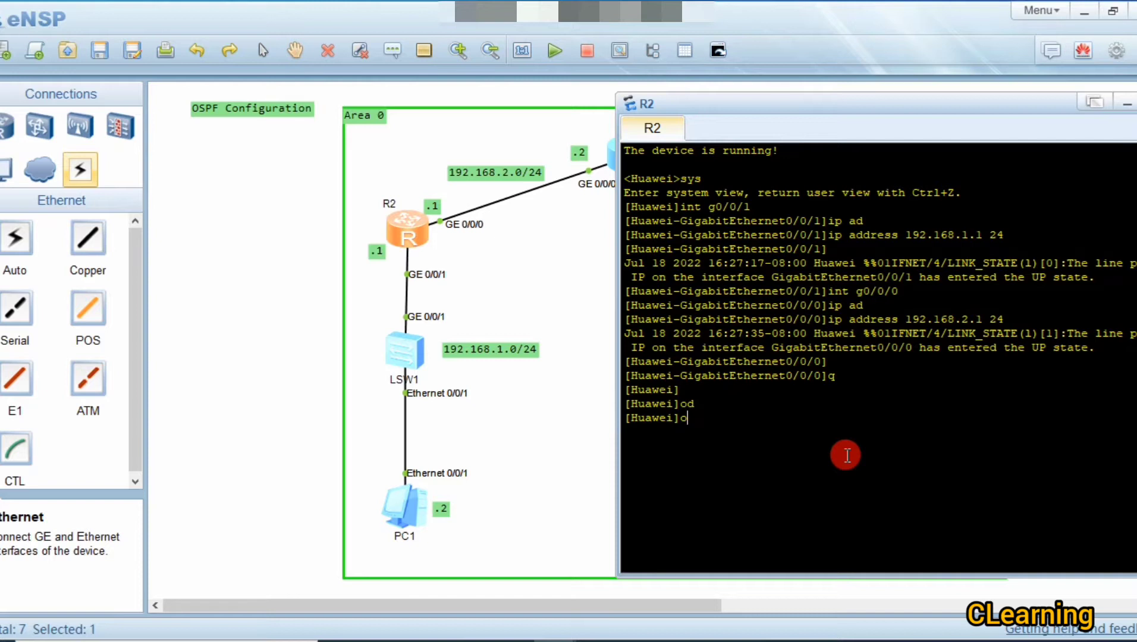
pyautogui.press('Tab')
pyautogui.write('?')
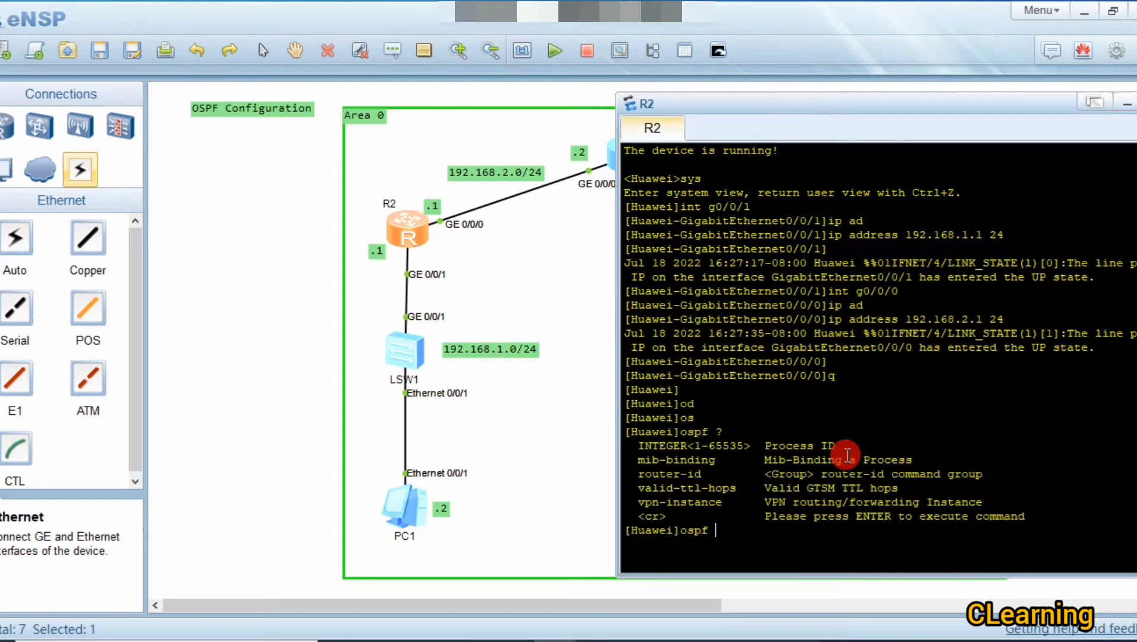
pyautogui.moveTo(713, 450); pyautogui.dragTo(744, 458)
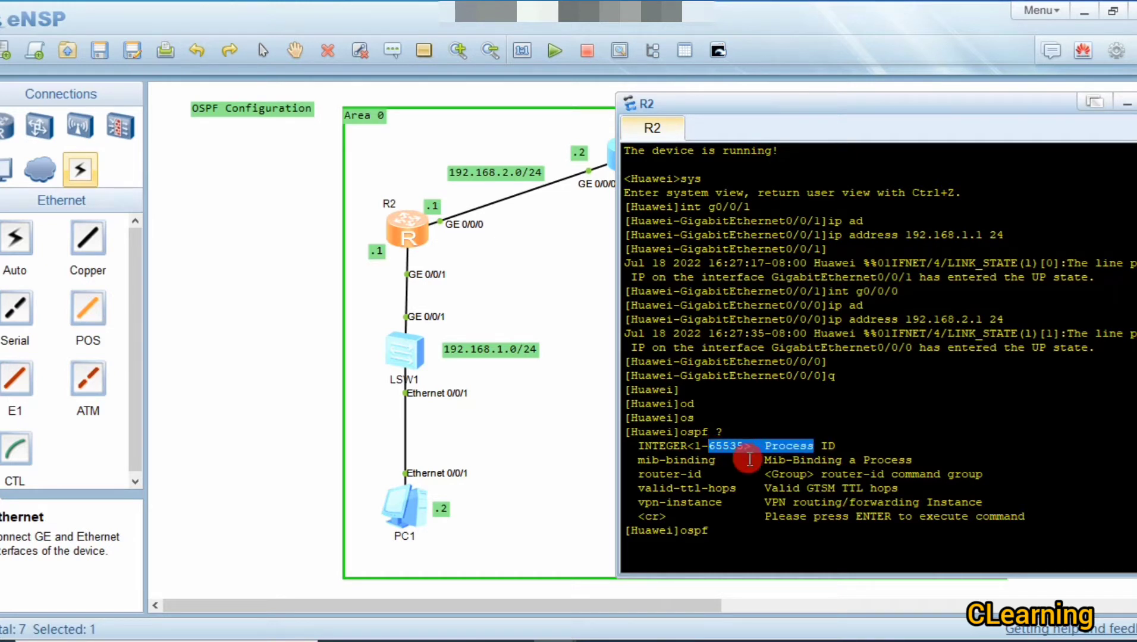
pyautogui.click(743, 460)
pyautogui.write('1')
pyautogui.press('Return')
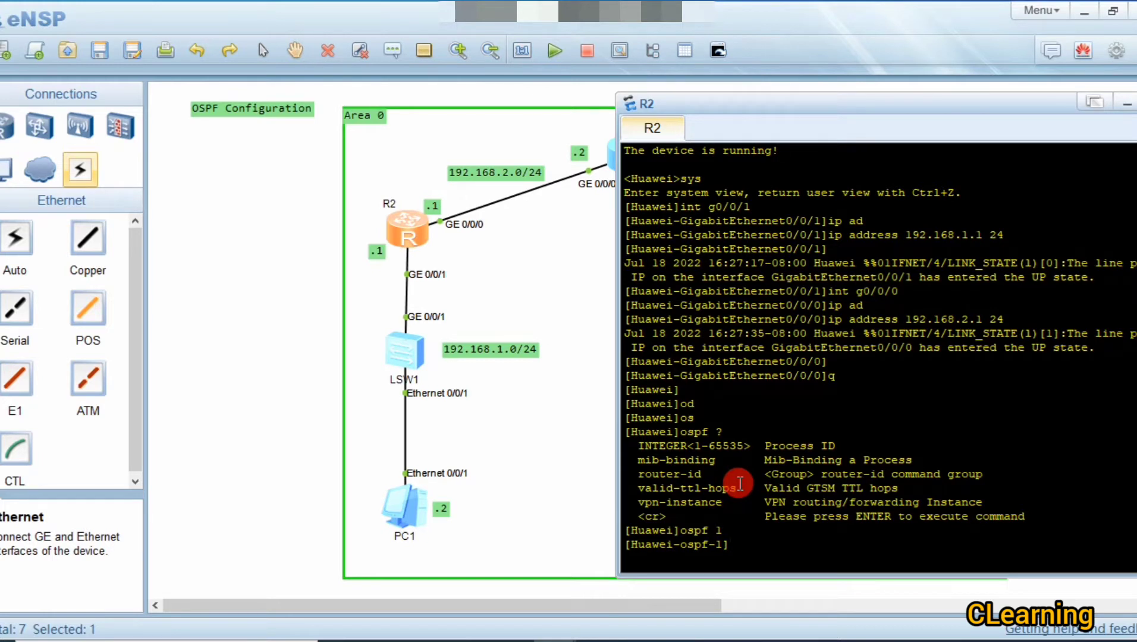
# Enter OSPF area 0 under process 1 on R2, using command completion for the area keyword
pyautogui.write('ar')
pyautogui.press('Tab')
pyautogui.press('BackSpace')
pyautogui.press('BackSpace')
pyautogui.press('BackSpace')
pyautogui.press('BackSpace')
pyautogui.press('BackSpace')
pyautogui.press('BackSpace')
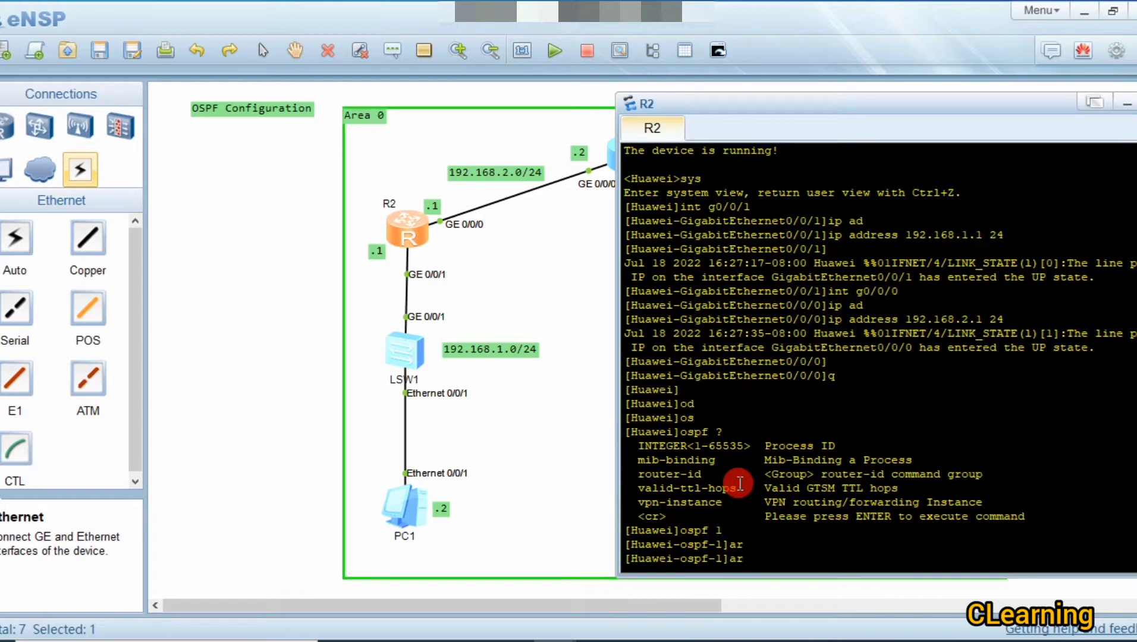
pyautogui.write('e')
pyautogui.press('Tab')
pyautogui.write('0')
pyautogui.press('Return')
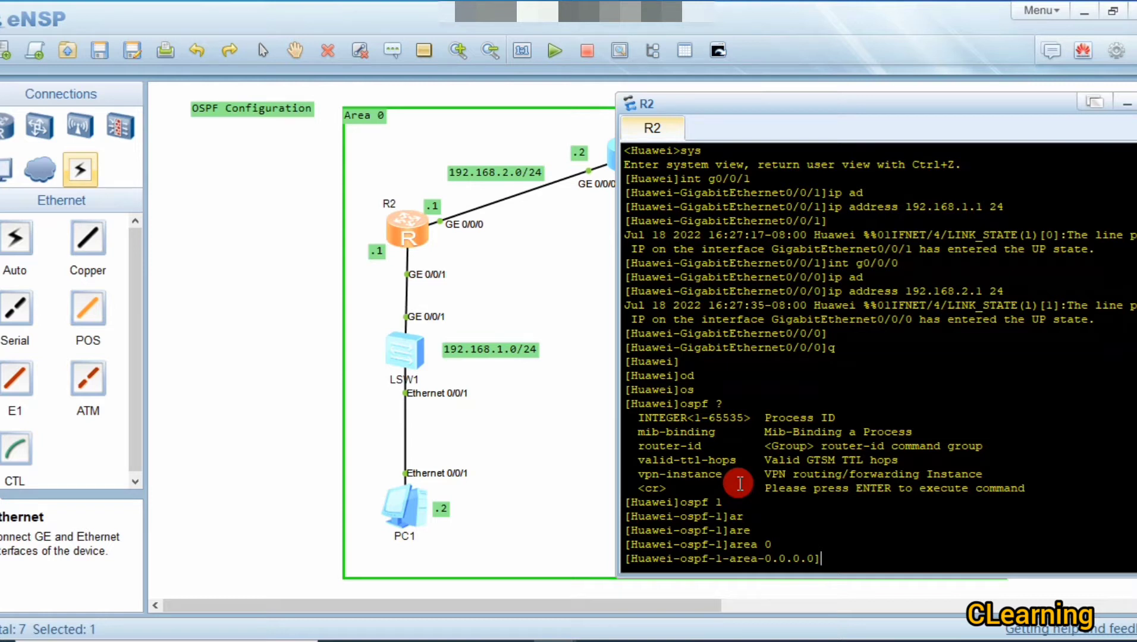
# Return to R2's OSPF process view and list the area command's accepted ID formats, examining the integer range
pyautogui.write('q')
pyautogui.press('Return')
pyautogui.write('a')
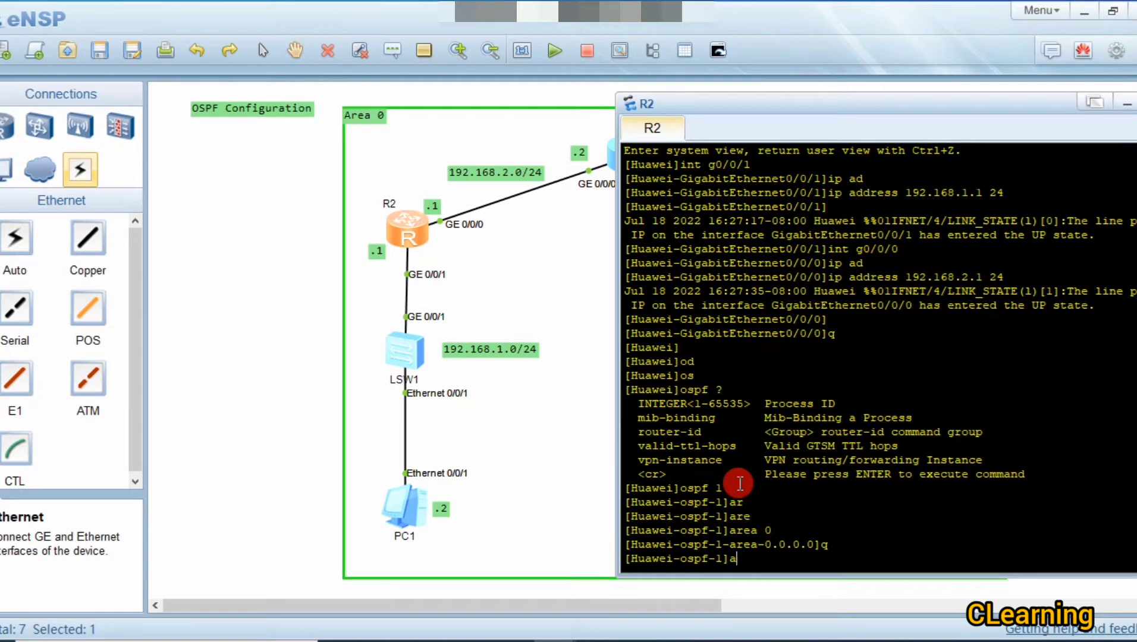
pyautogui.write('rea ?')
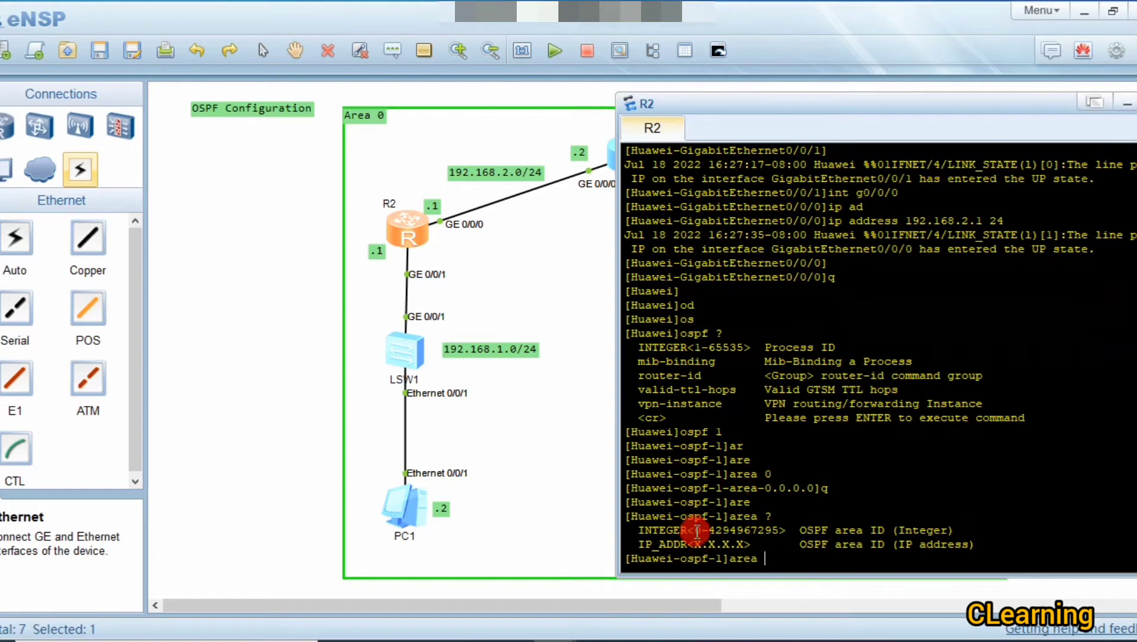
pyautogui.moveTo(710, 529); pyautogui.dragTo(779, 530)
pyautogui.click(763, 564)
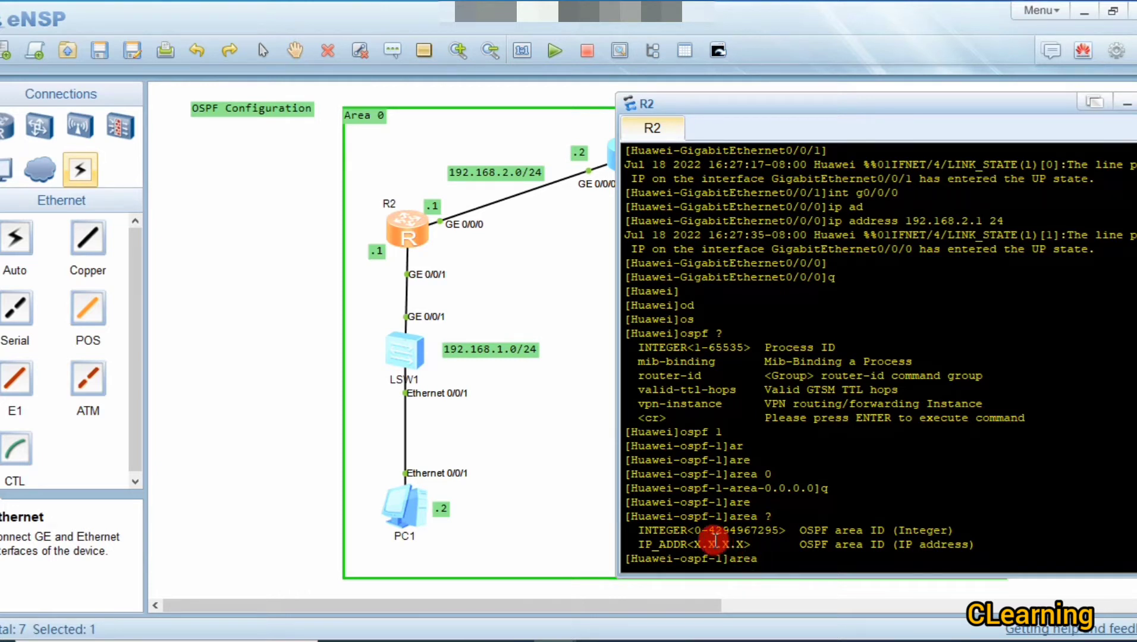
pyautogui.moveTo(709, 529); pyautogui.dragTo(773, 530)
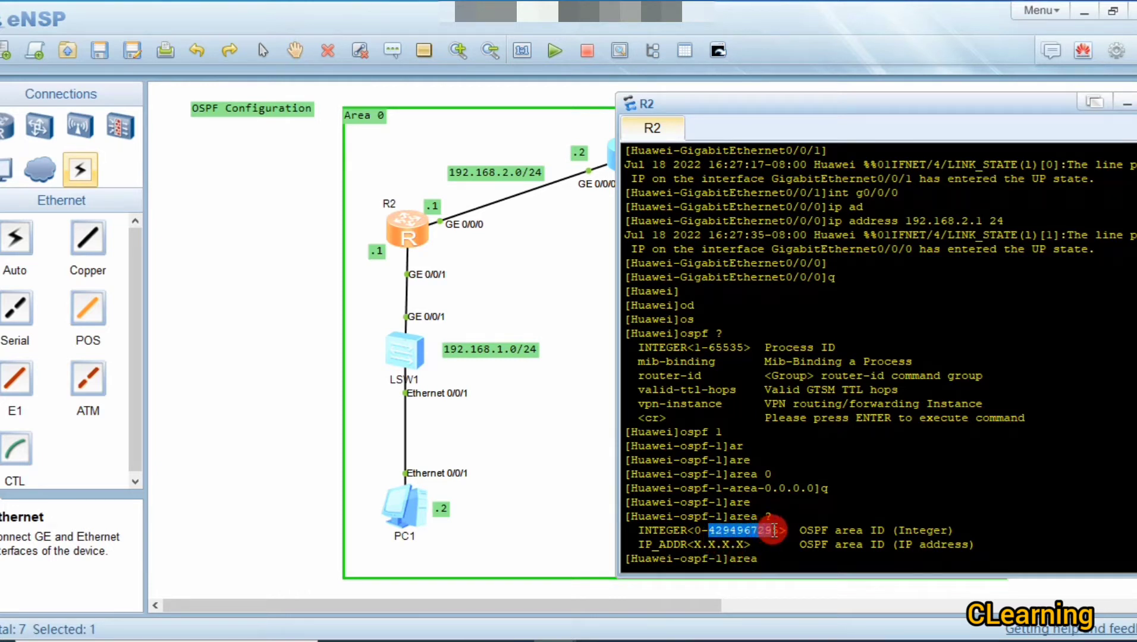
pyautogui.click(761, 560)
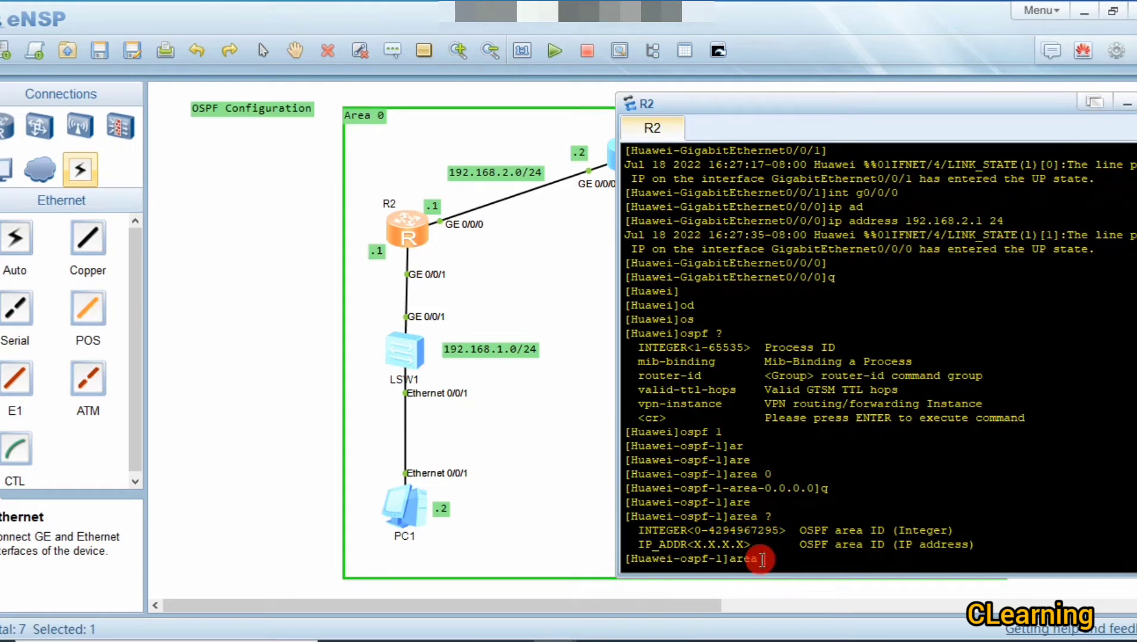
pyautogui.moveTo(770, 530); pyautogui.dragTo(708, 530)
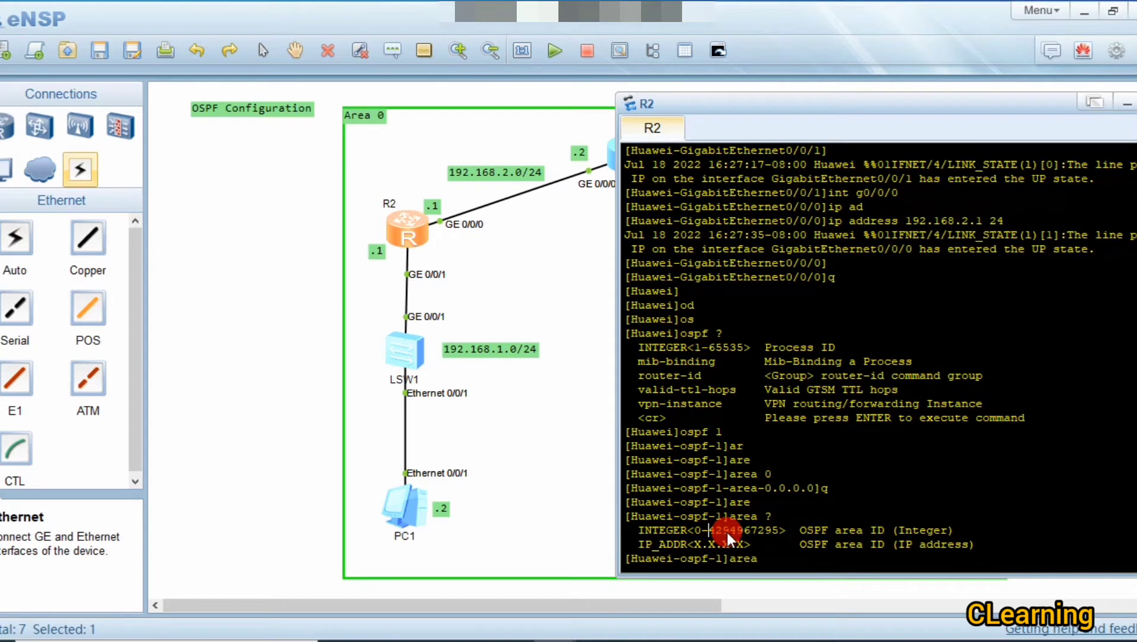
# Complete the pending area command with ID 0 to get back into the backbone area view on R2
pyautogui.click(767, 559)
pyautogui.write('0')
pyautogui.press('Return')
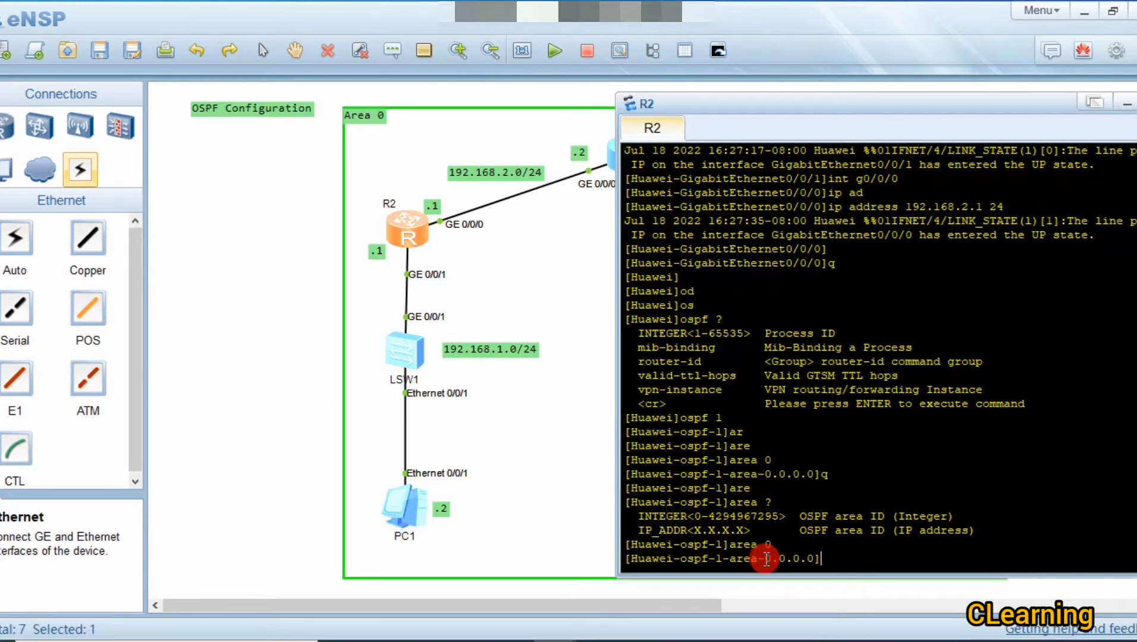
# Write the network command for 192.168.1.0 with wildcard mask 0.0.0.255 at R2's area 0 prompt
pyautogui.write('n')
pyautogui.press('Tab')
pyautogui.write('192')
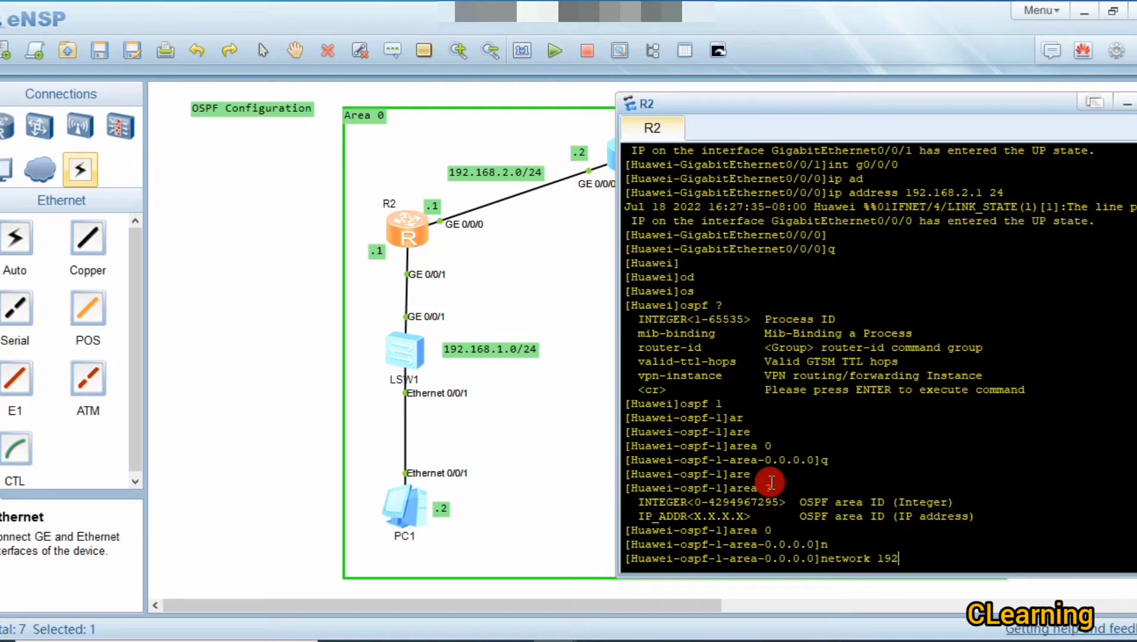
pyautogui.write('.168.1.0 0.0.0')
pyautogui.write('255.')
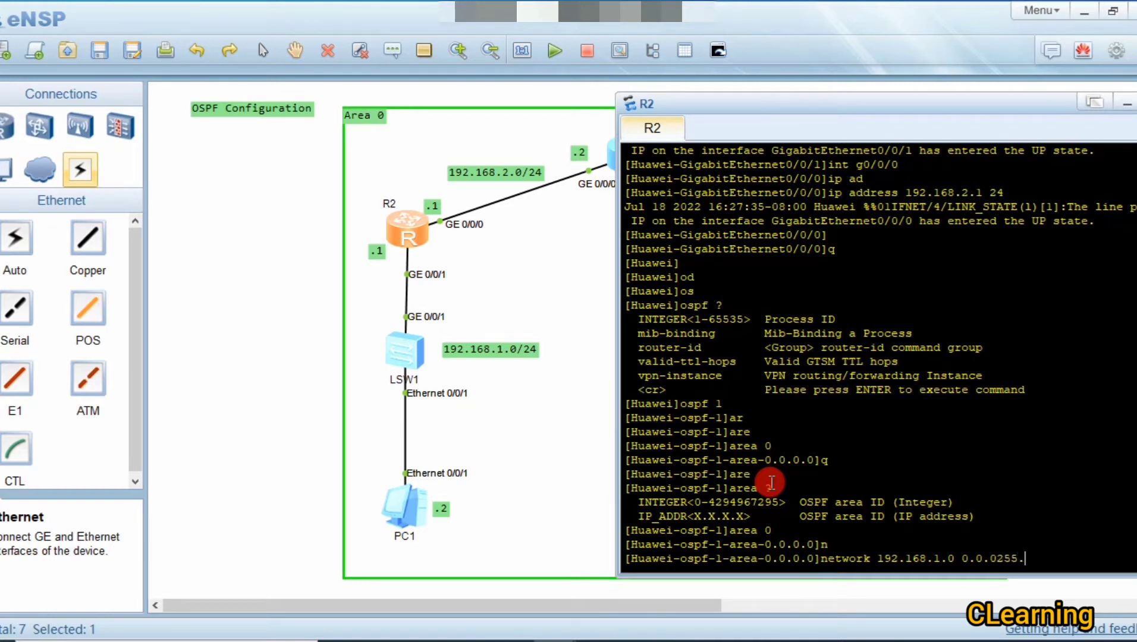
pyautogui.press('BackSpace')
pyautogui.press('BackSpace')
pyautogui.press('BackSpace')
pyautogui.press('BackSpace')
pyautogui.press('BackSpace')
pyautogui.write('24')
pyautogui.press('BackSpace')
pyautogui.write('55')
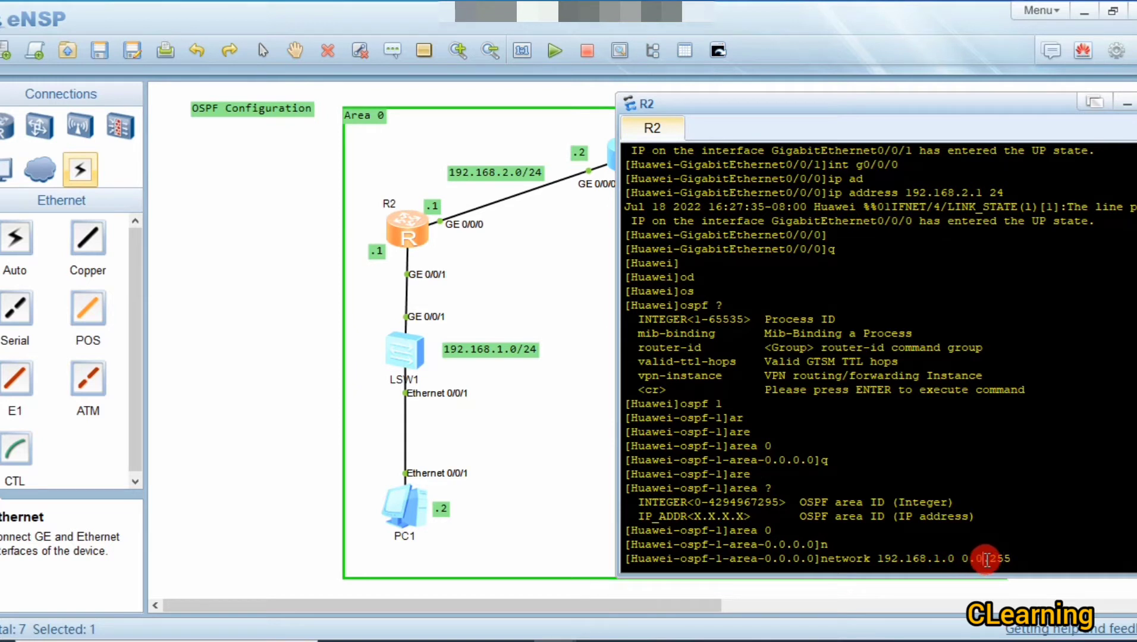
pyautogui.write('0.')
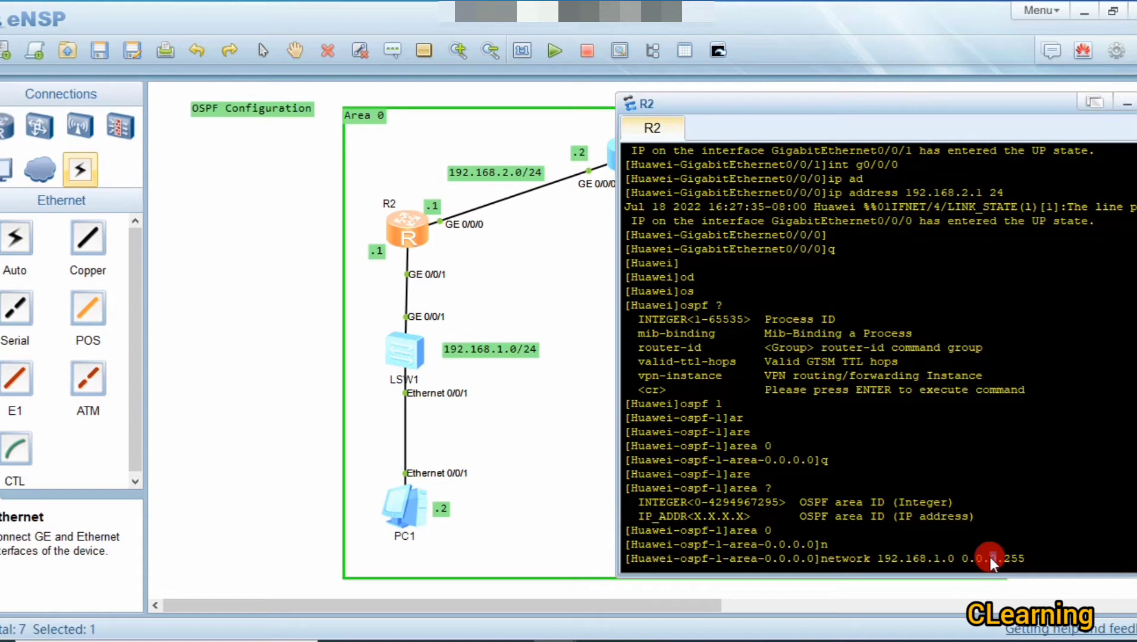
# Compare the wildcard mask's octets with the network address and the PC1 segment, and run the prepared network command on R2
pyautogui.moveTo(885, 562); pyautogui.dragTo(905, 562)
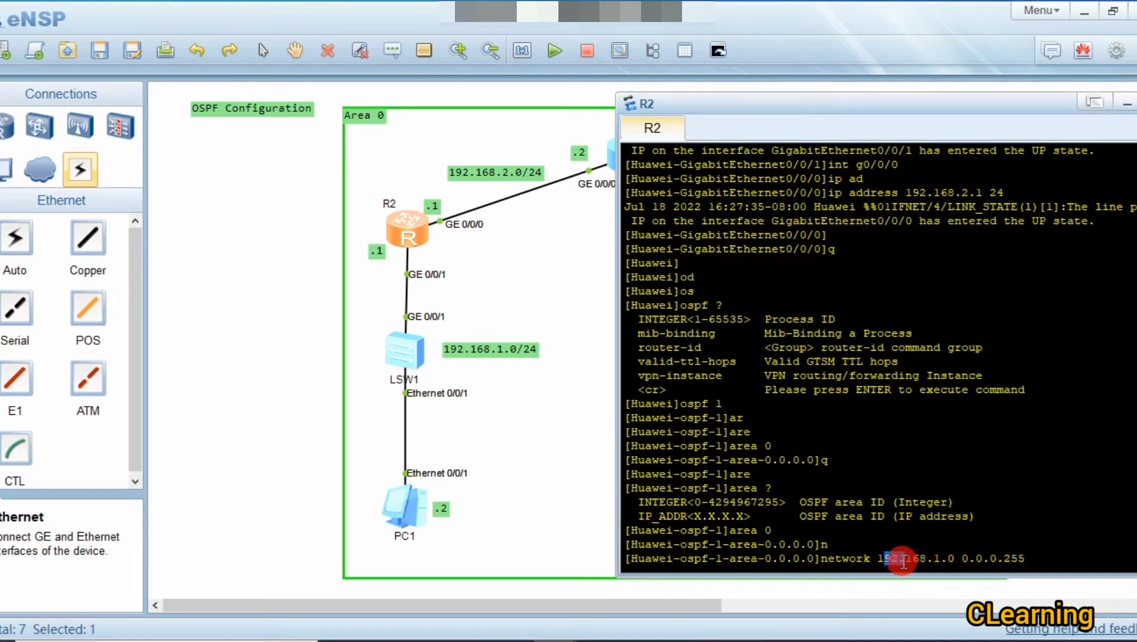
pyautogui.click(978, 559)
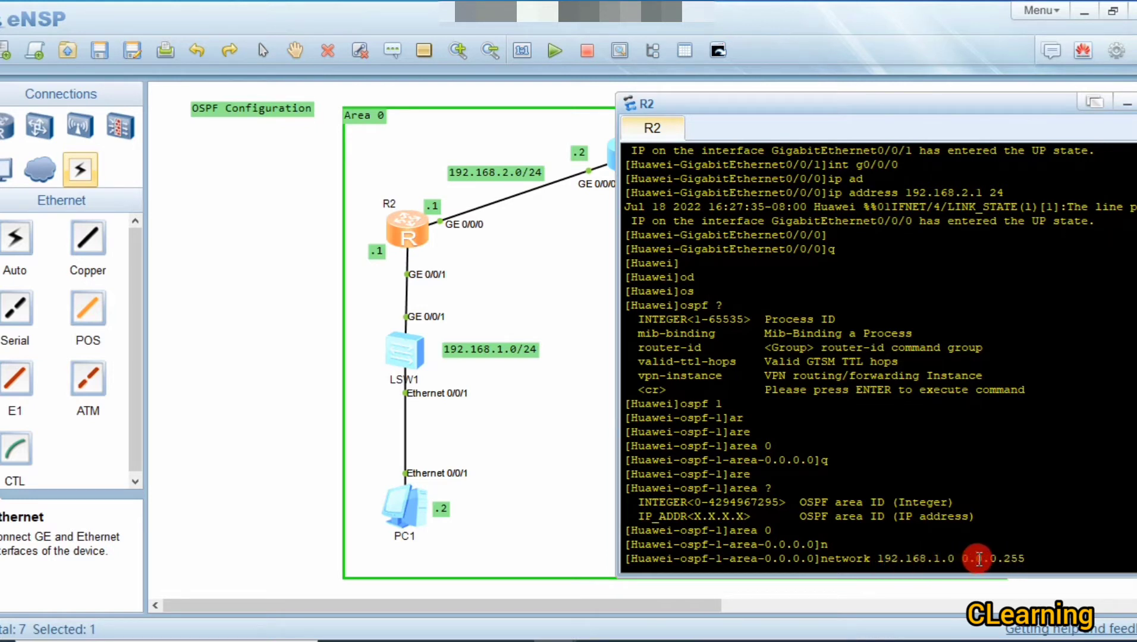
pyautogui.click(913, 562)
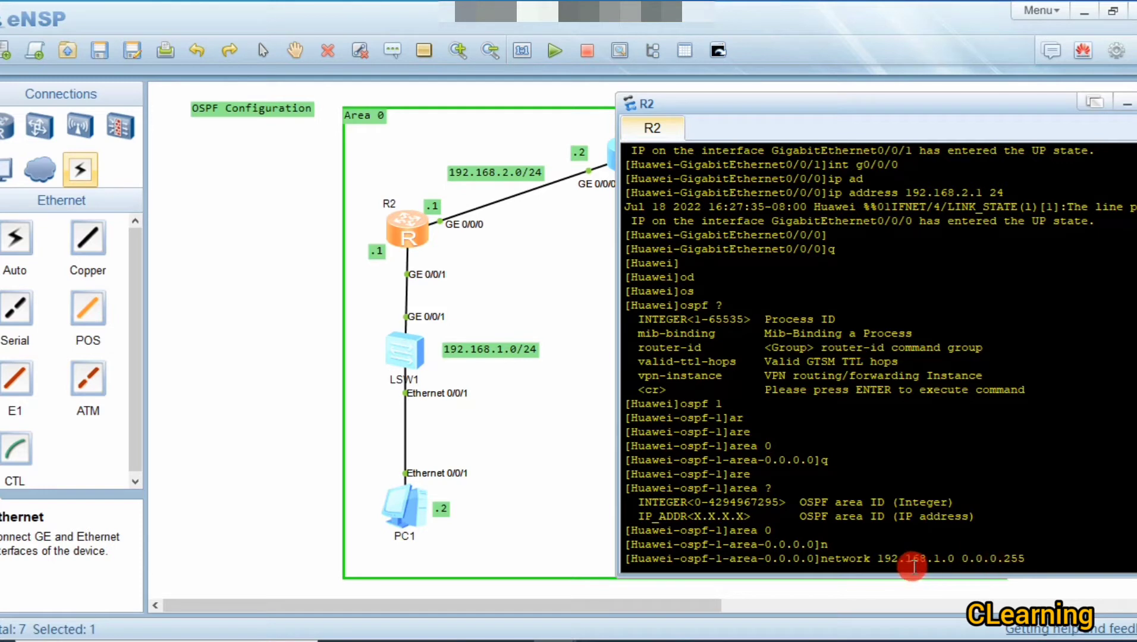
pyautogui.click(1010, 559)
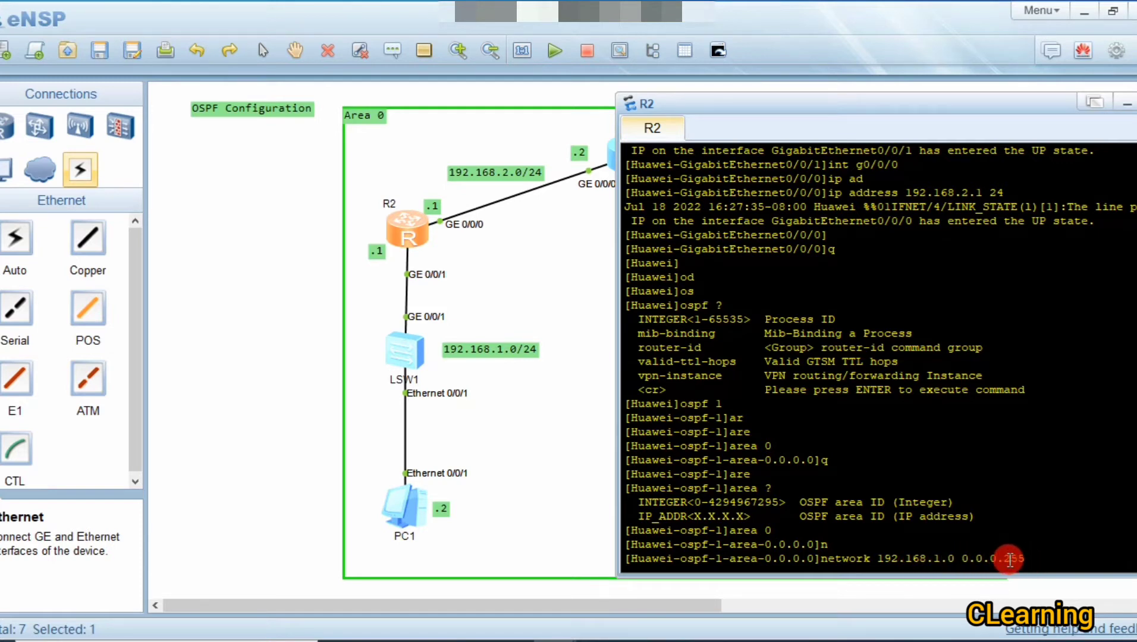
pyautogui.moveTo(1005, 559); pyautogui.dragTo(1021, 558)
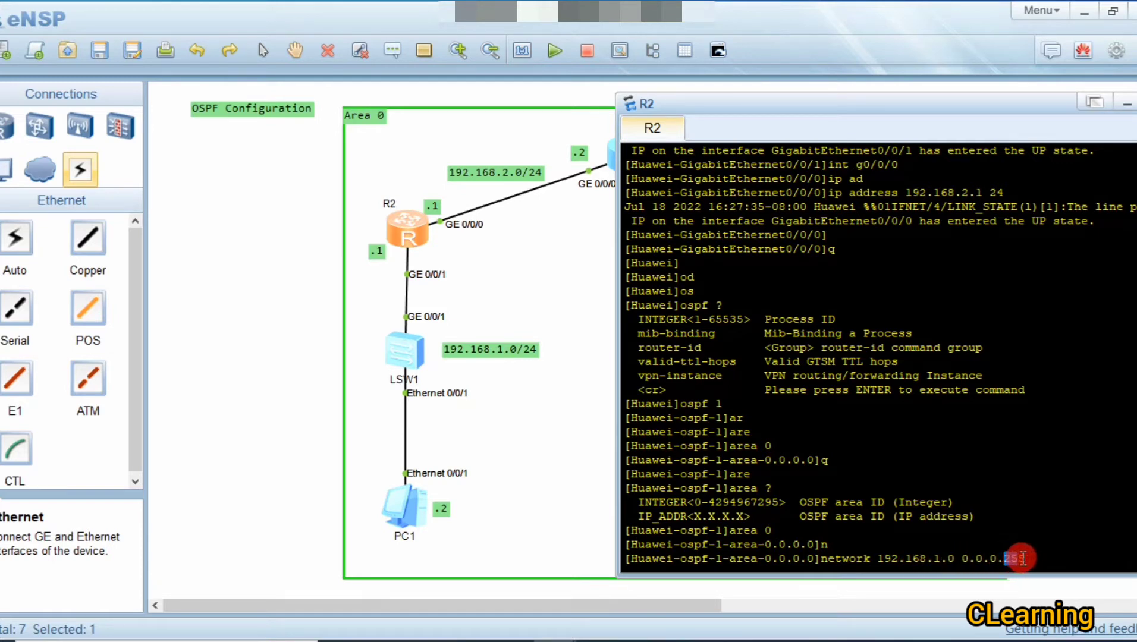
pyautogui.moveTo(950, 557); pyautogui.dragTo(961, 557)
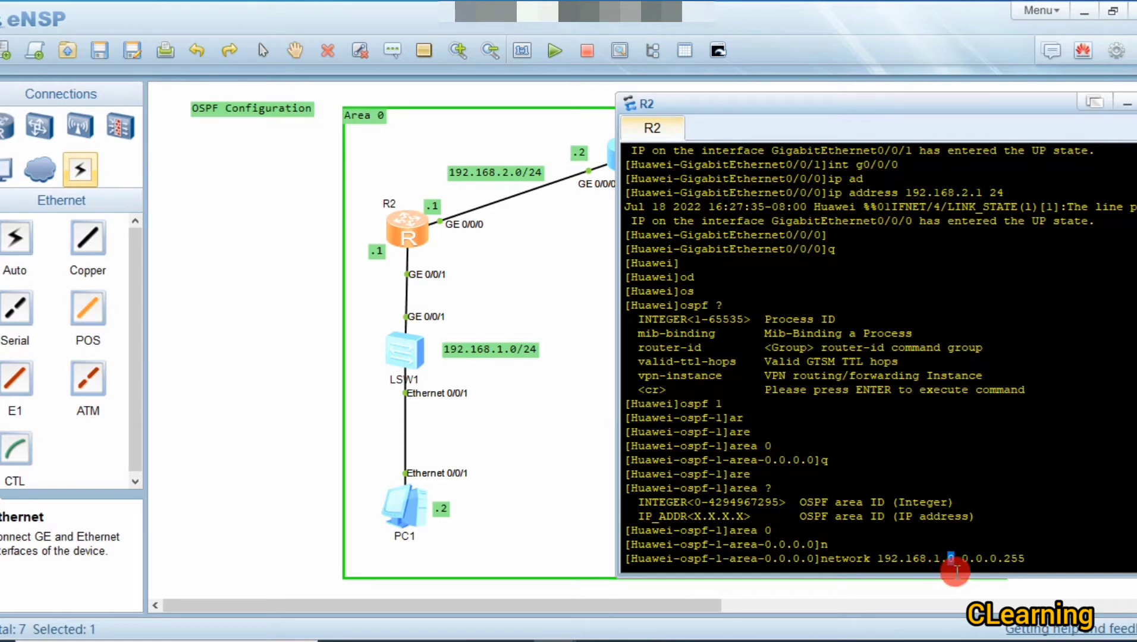
pyautogui.click(1008, 559)
pyautogui.moveTo(1008, 559); pyautogui.dragTo(1024, 556)
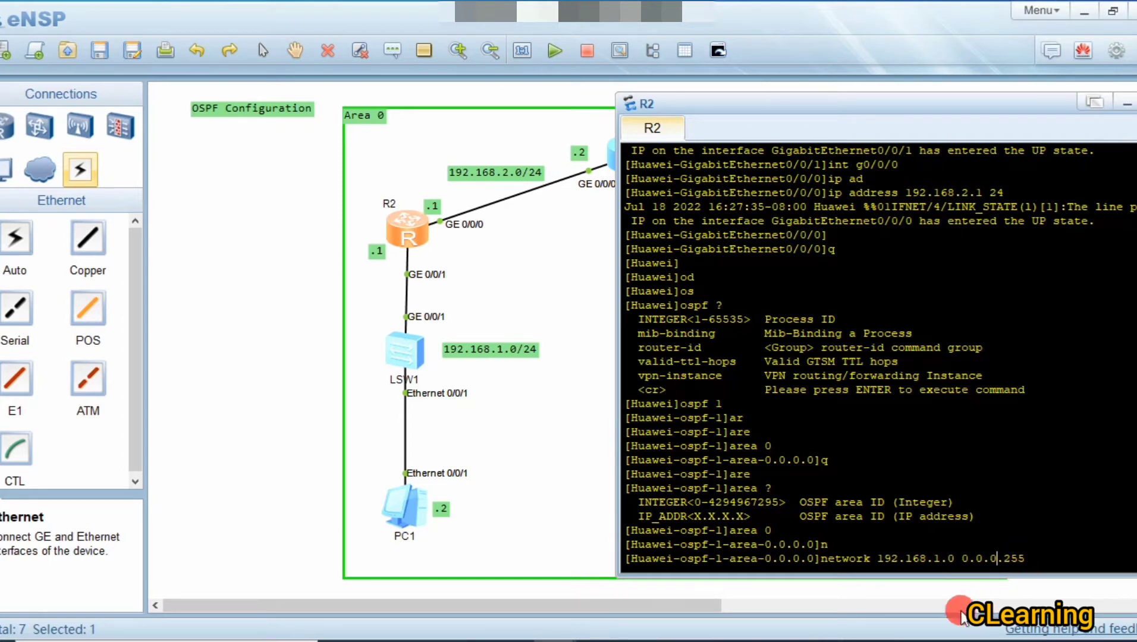
pyautogui.click(410, 519)
pyautogui.click(388, 481)
pyautogui.click(438, 522)
pyautogui.click(412, 498)
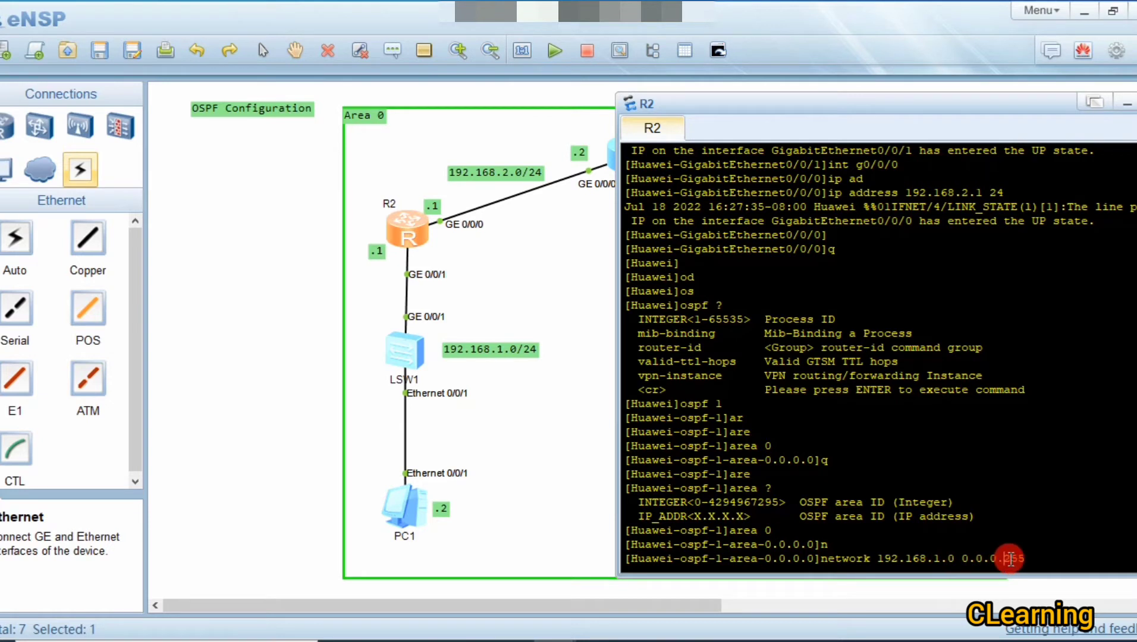
pyautogui.moveTo(1010, 558); pyautogui.dragTo(1025, 559)
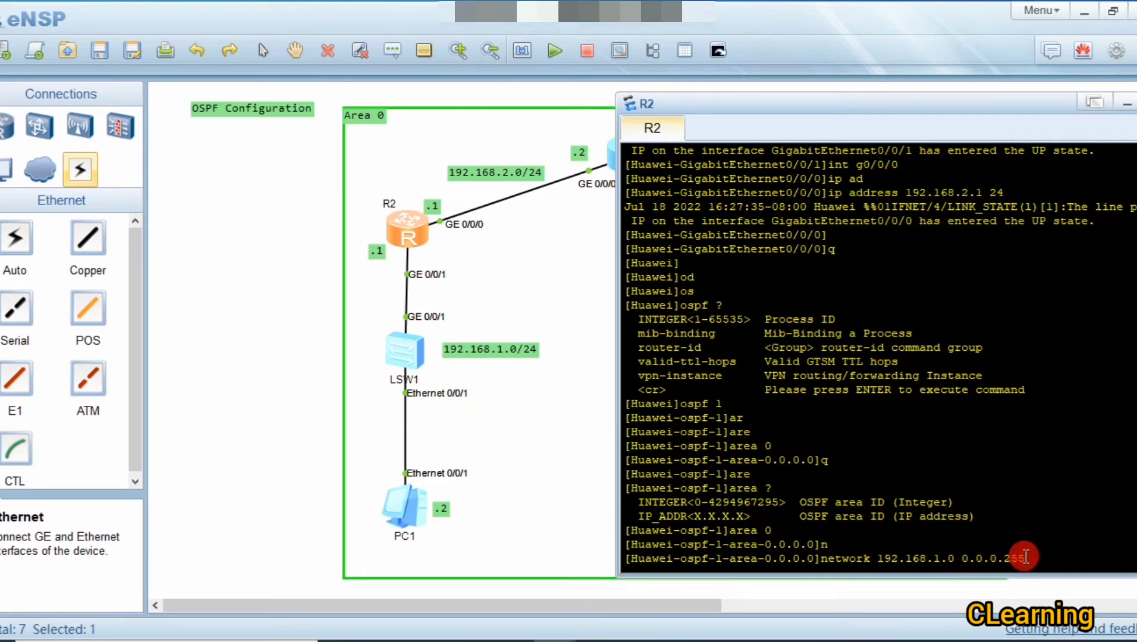
pyautogui.press('Return')
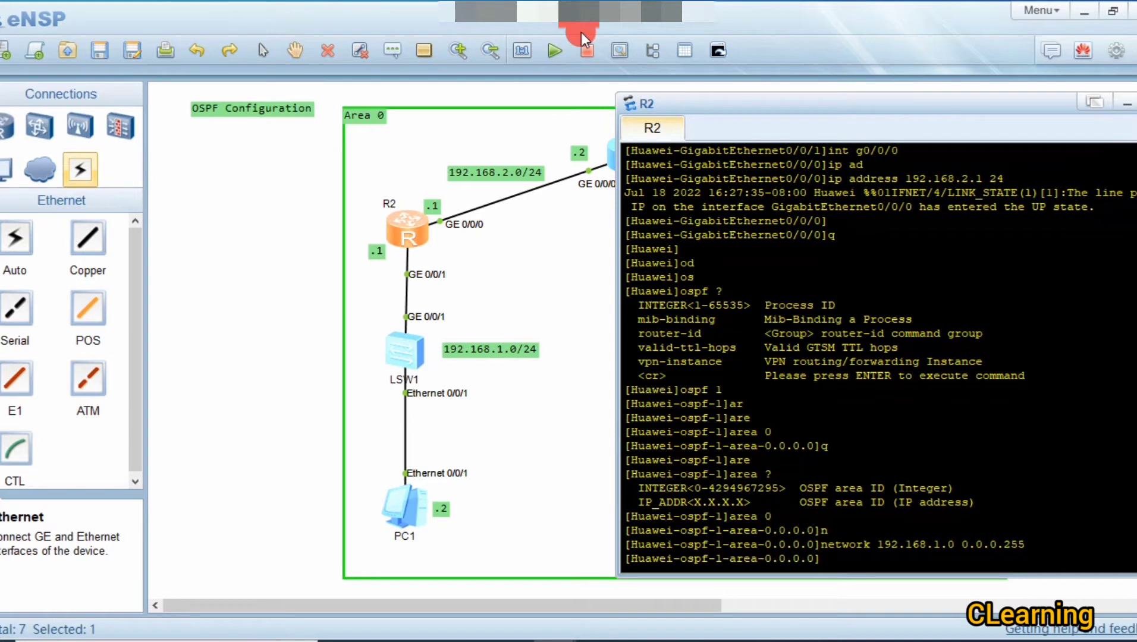
# Enter the network command for R2's g0/0/0 address 192.168.2.1 with wildcard mask 0.0.0.0 in area 0
pyautogui.moveTo(691, 100); pyautogui.dragTo(789, 110)
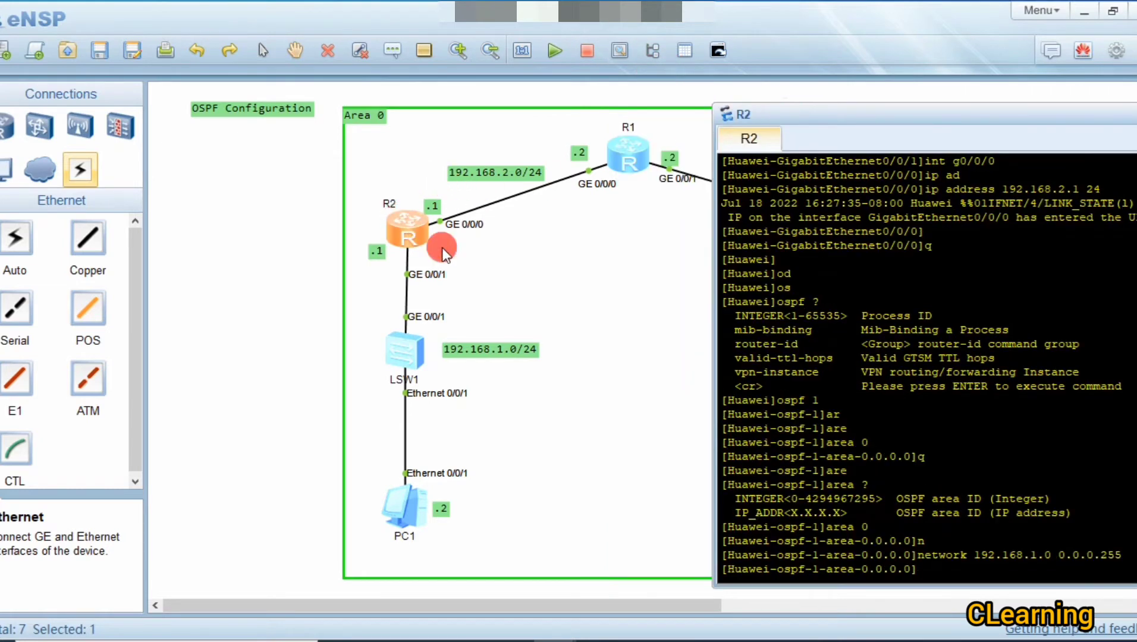
pyautogui.write('net')
pyautogui.press('Tab')
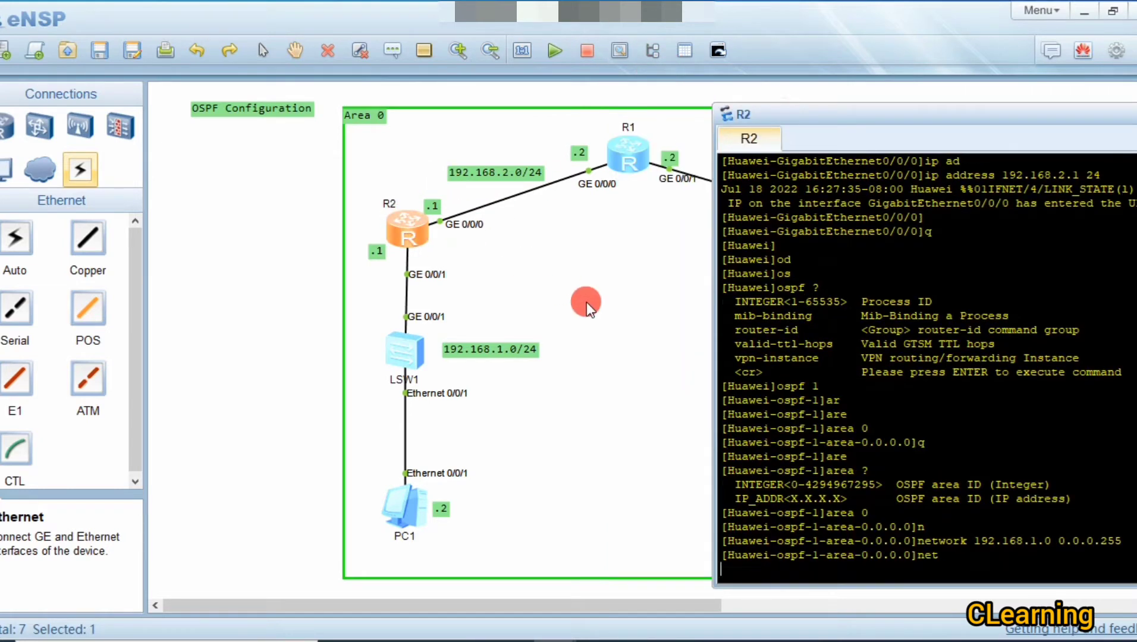
pyautogui.write('192.1')
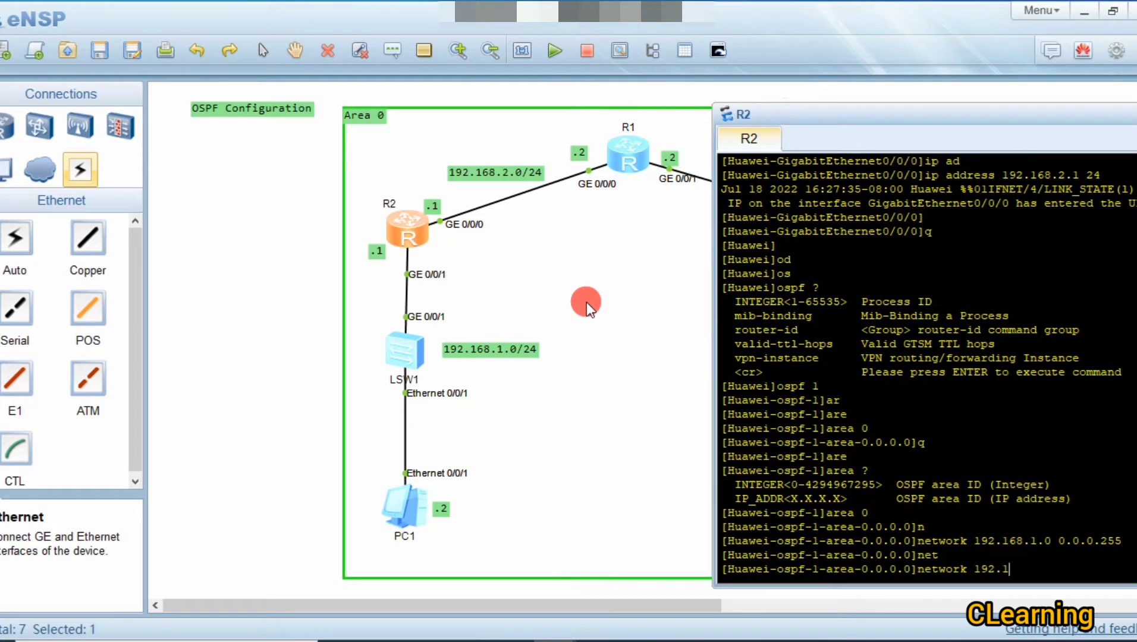
pyautogui.write('68.2.')
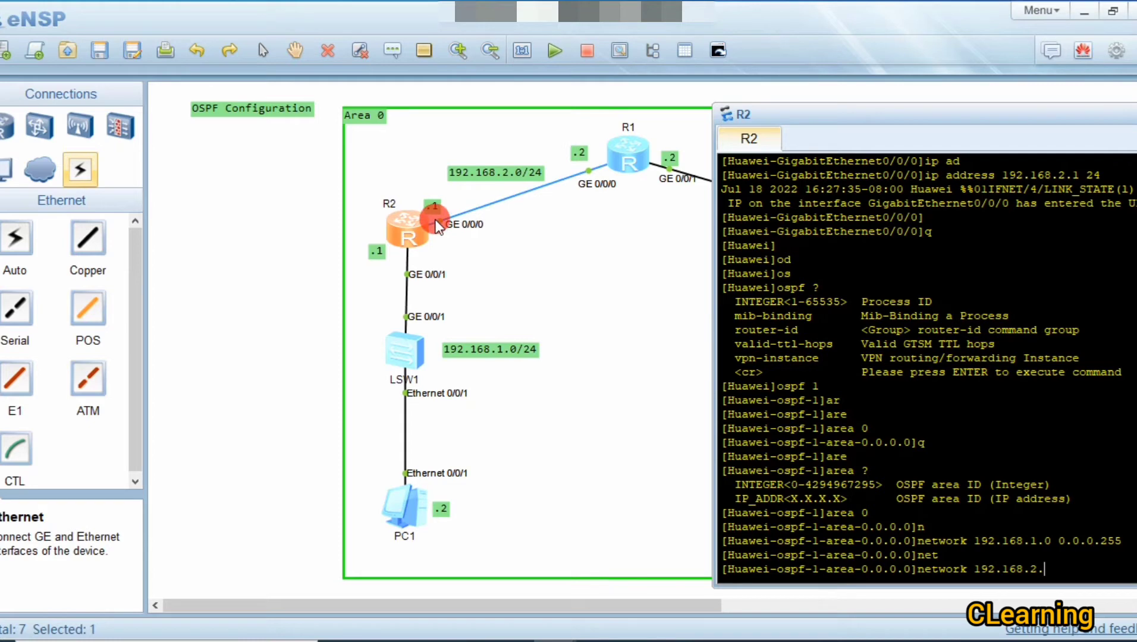
pyautogui.moveTo(818, 112); pyautogui.dragTo(699, 79)
pyautogui.write('1 0.0.0.0')
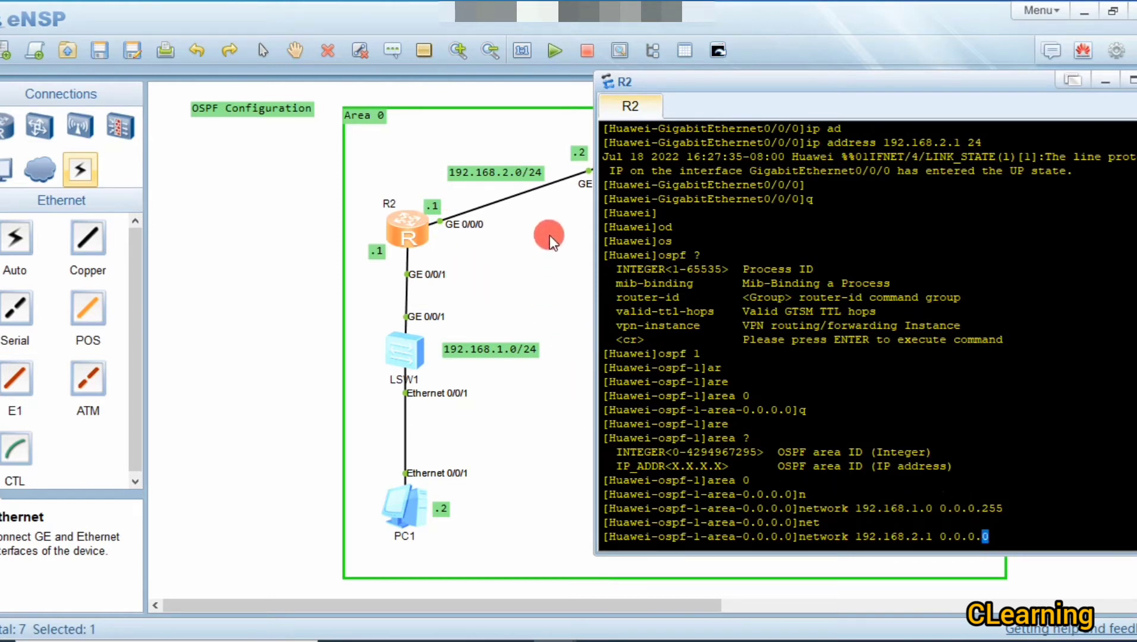
pyautogui.moveTo(646, 83); pyautogui.dragTo(685, 78)
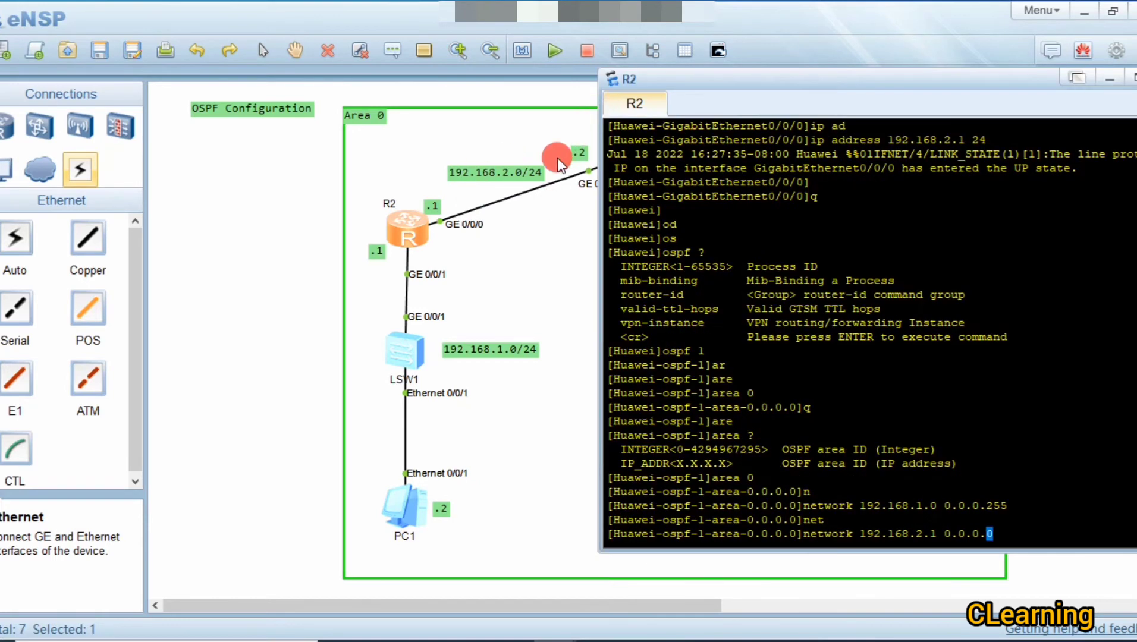
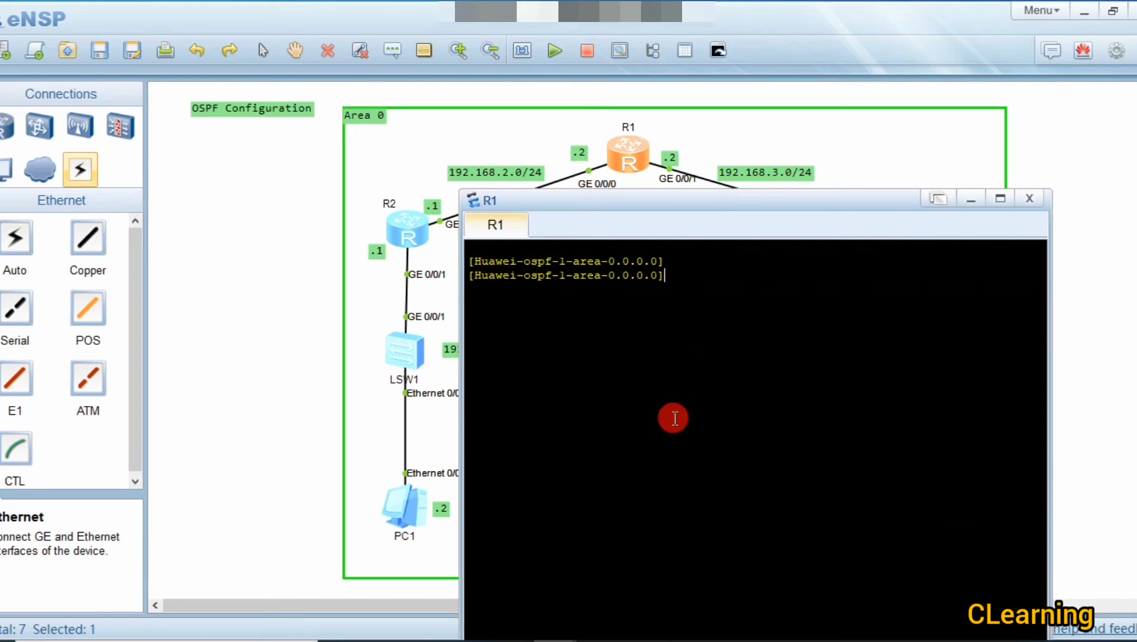
# Reopen R1's console from the topology and place it below the router so the subnet labels stay in view
pyautogui.click(739, 185)
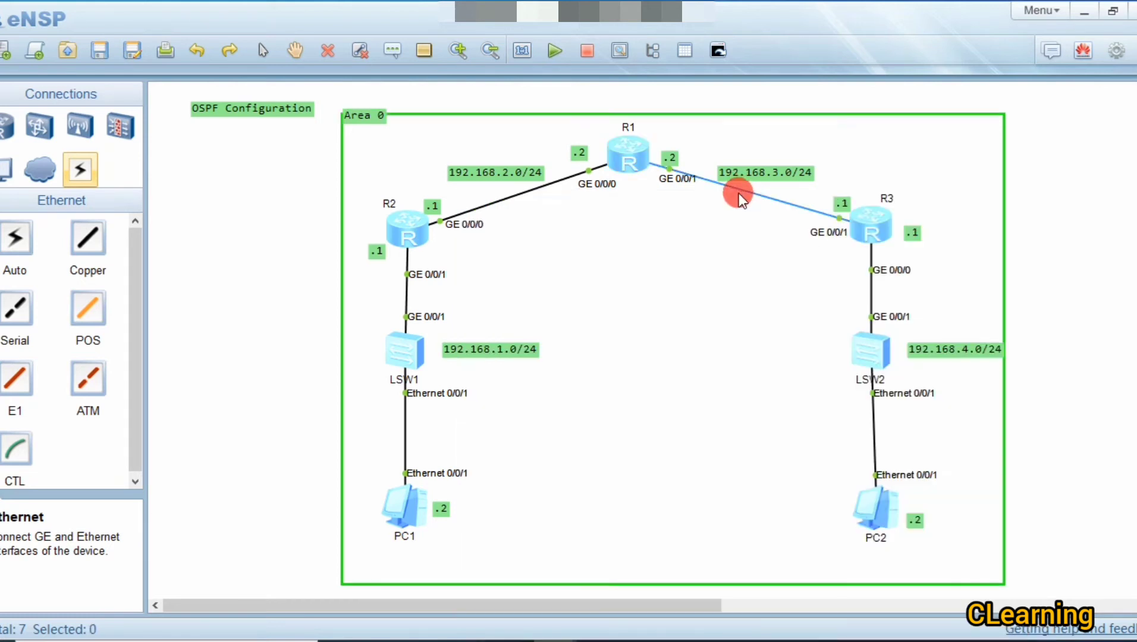
pyautogui.doubleClick(634, 165)
pyautogui.click(666, 209)
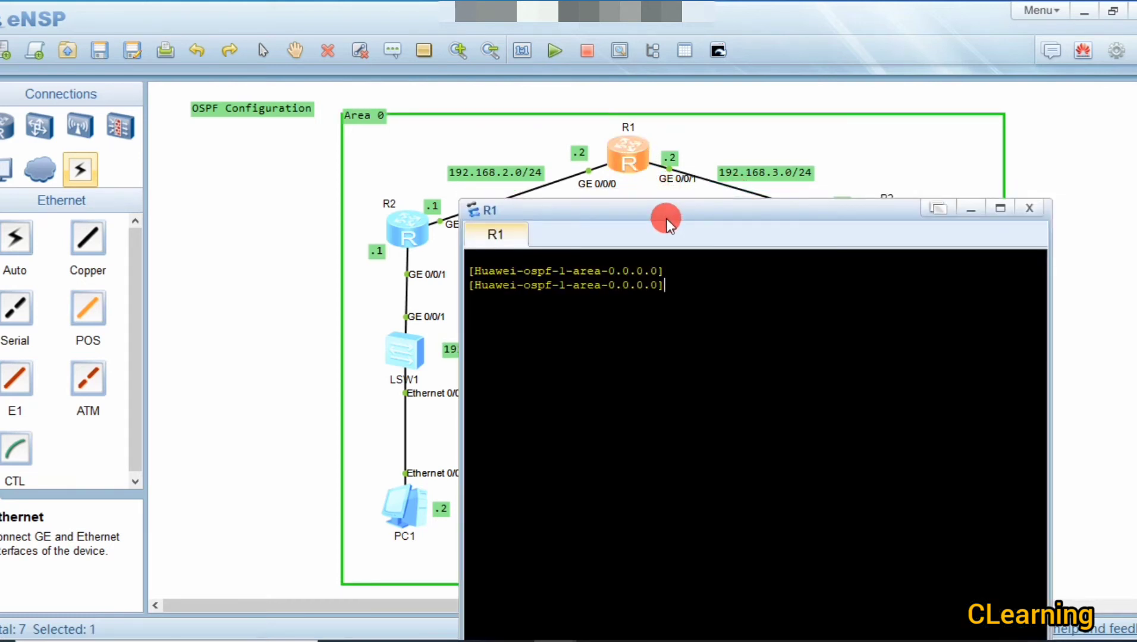
pyautogui.moveTo(666, 218); pyautogui.dragTo(654, 231)
# Try to advertise R1's address 192.168.2.2 with wildcard mask 0.0.0.0 in area 0
pyautogui.write('1')
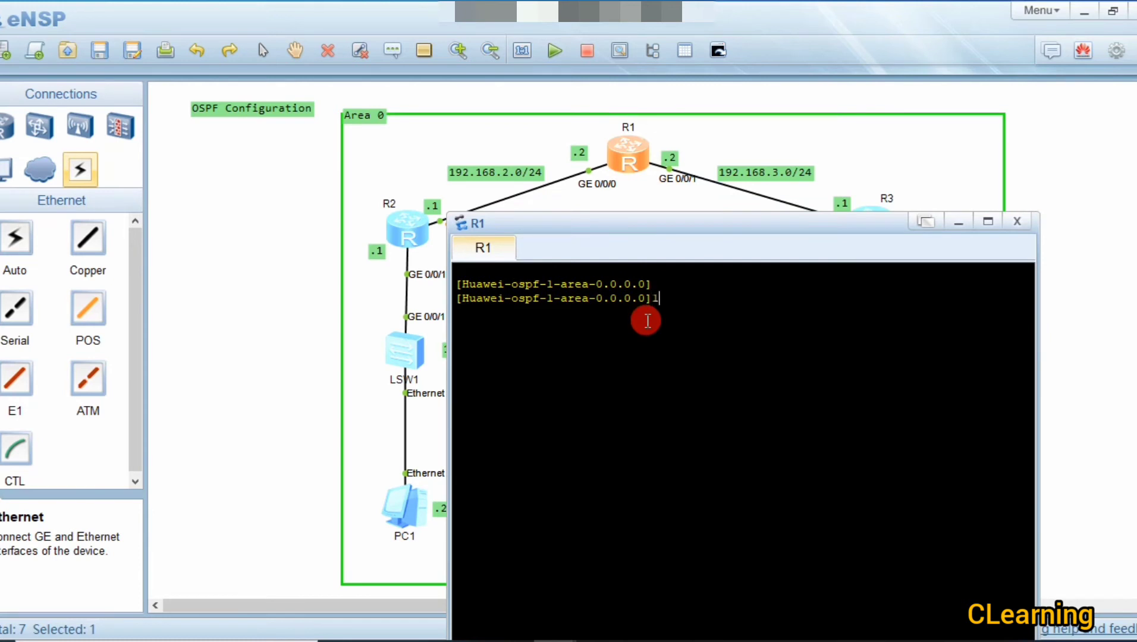
pyautogui.write('92.168.2.2 0.0.0.0')
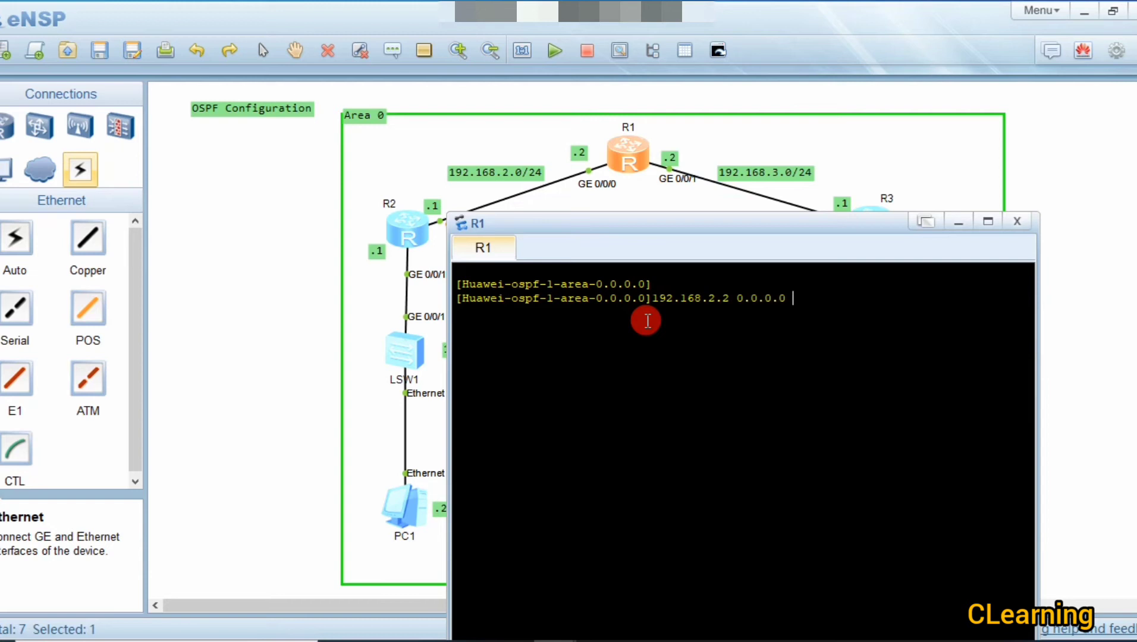
pyautogui.press('Return')
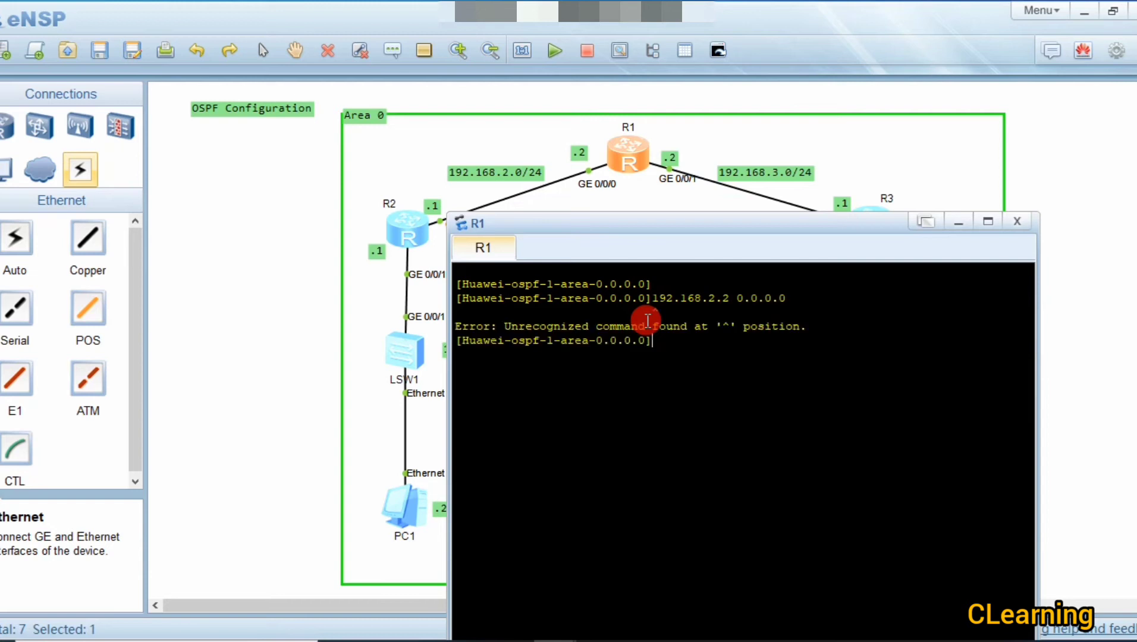
# Correct R1's rejected command by prefixing the network keyword, and run it for 192.168.2.2 with wildcard mask 0.0.0.0 in area 0
pyautogui.press('Up')
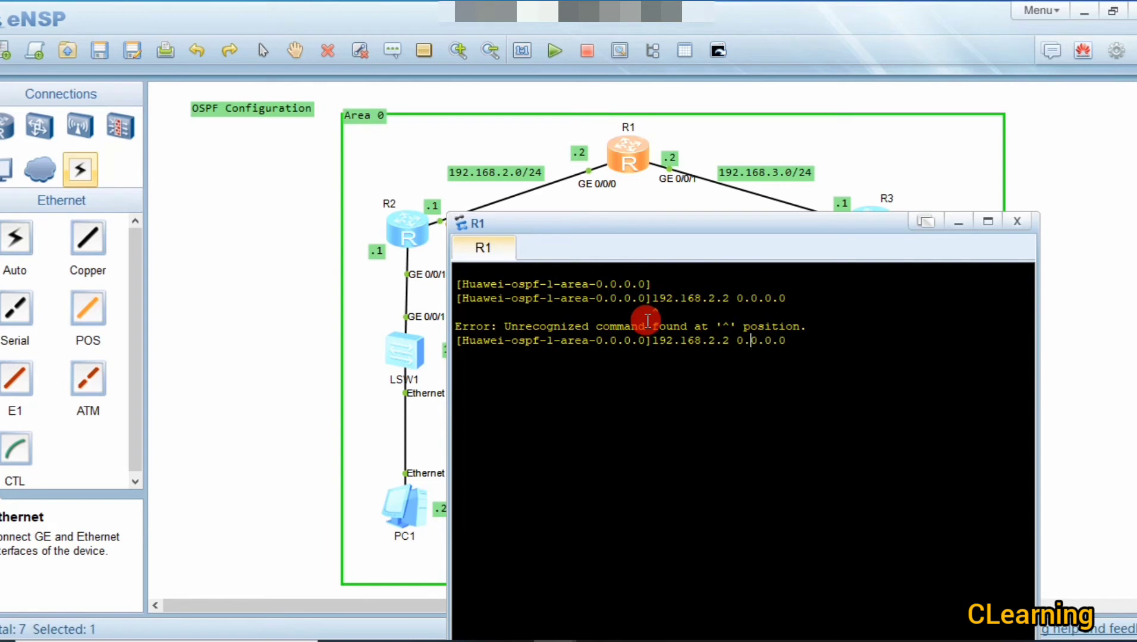
pyautogui.press('Left')
pyautogui.press('Left')
pyautogui.press('Left')
pyautogui.press('Left')
pyautogui.press('Left')
pyautogui.press('Left')
pyautogui.press('Left')
pyautogui.write('nw')
pyautogui.press('BackSpace')
pyautogui.write('et')
pyautogui.press('Return')
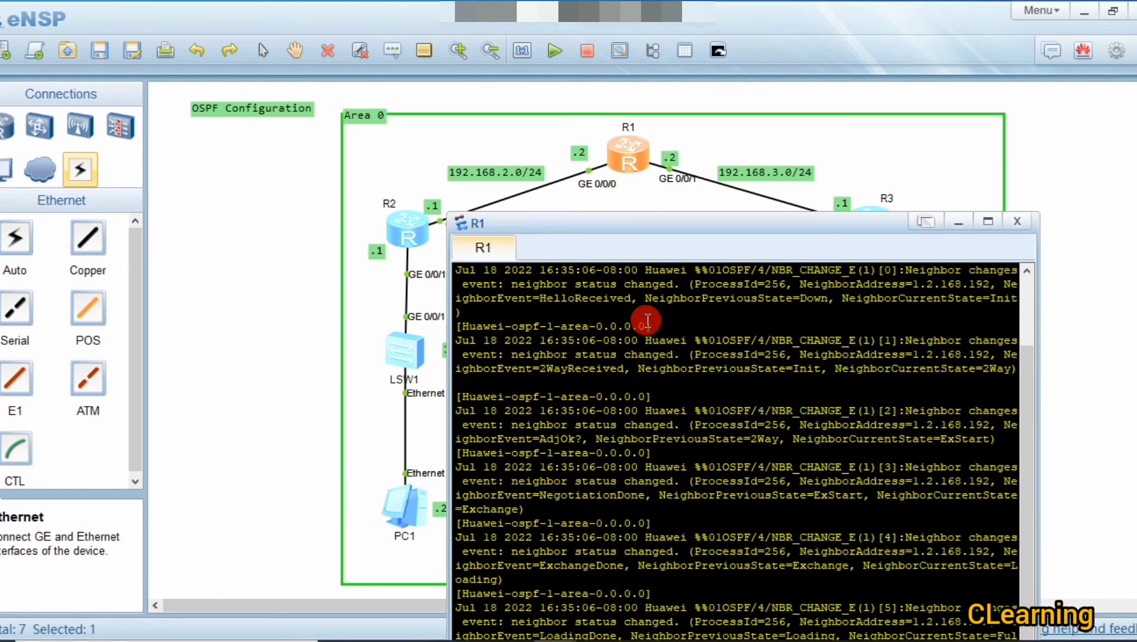
pyautogui.press('Return')
pyautogui.press('Return')
pyautogui.press('Return')
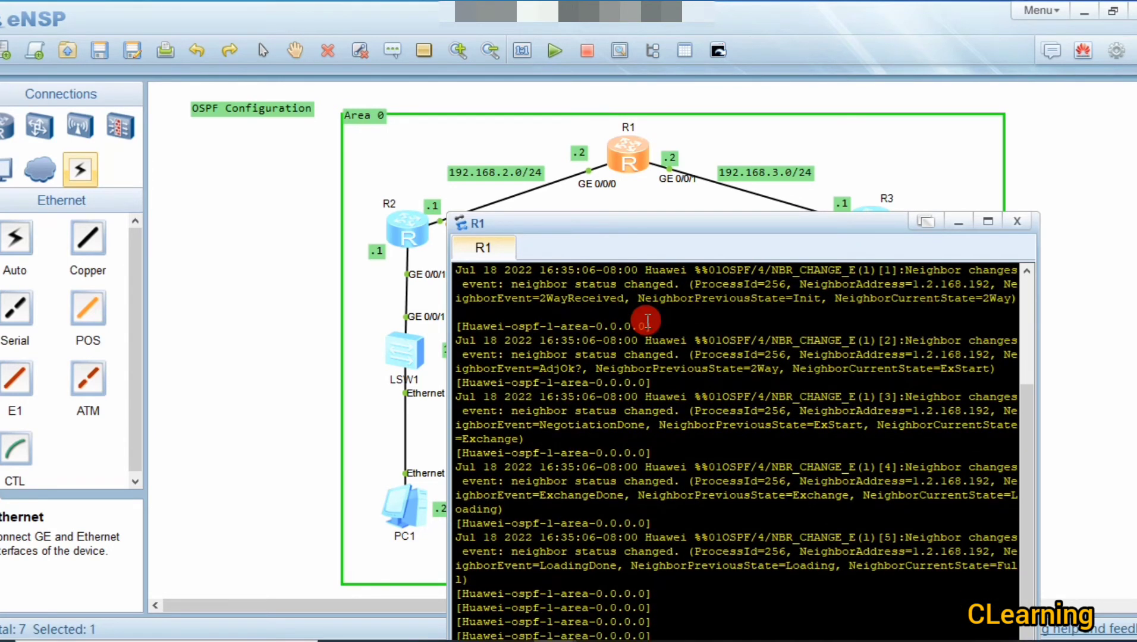
# Clear R1's console output and enter the network command for 192.168.3.2 with wildcard mask 0.0.0.0 in area 0
pyautogui.moveTo(644, 226); pyautogui.dragTo(640, 202)
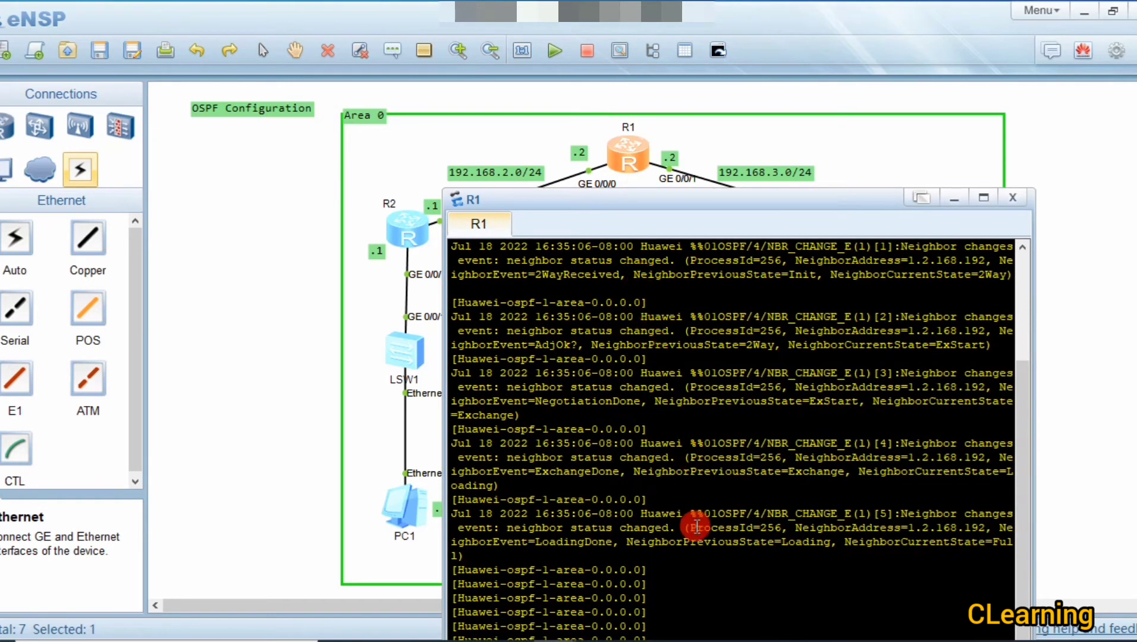
pyautogui.rightClick(678, 445)
pyautogui.click(725, 499)
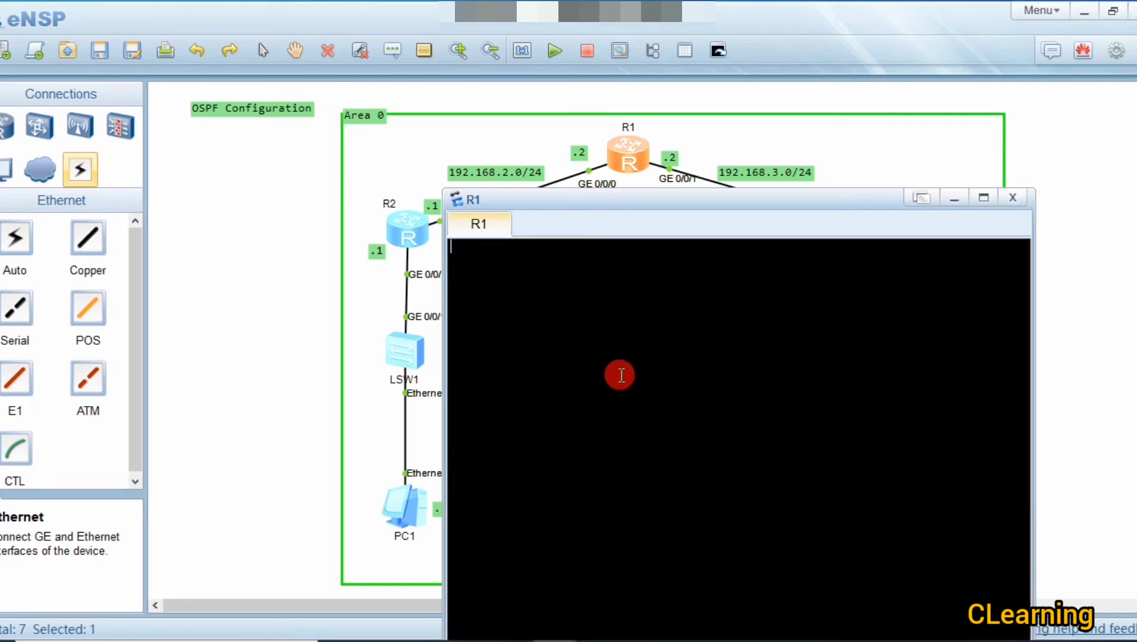
pyautogui.press('Return')
pyautogui.write('n')
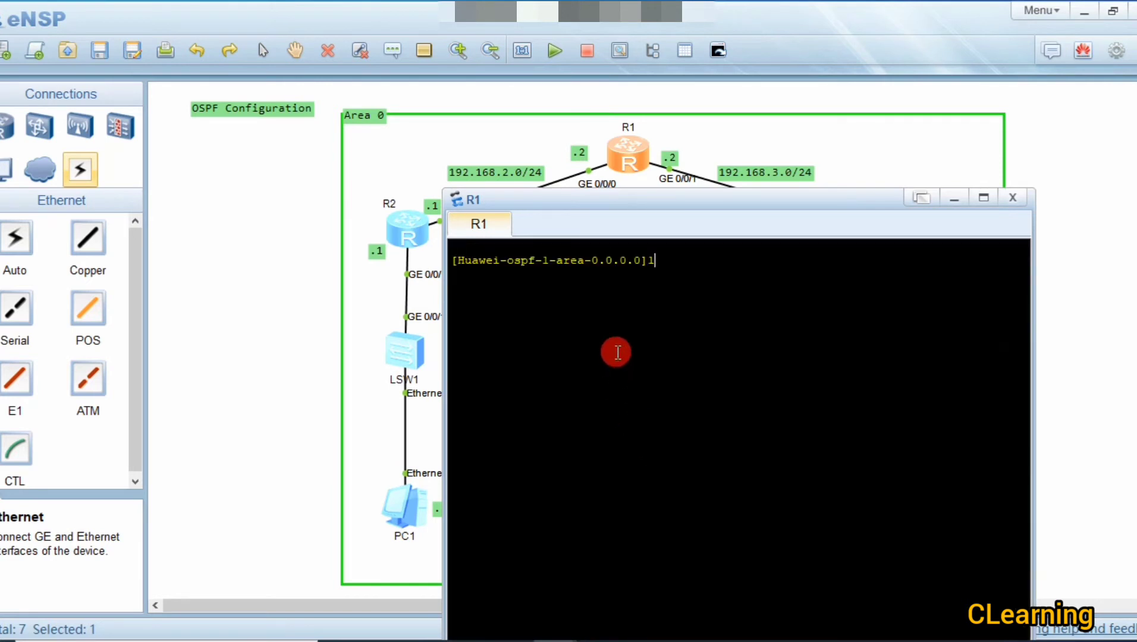
pyautogui.press('Tab')
pyautogui.write('1')
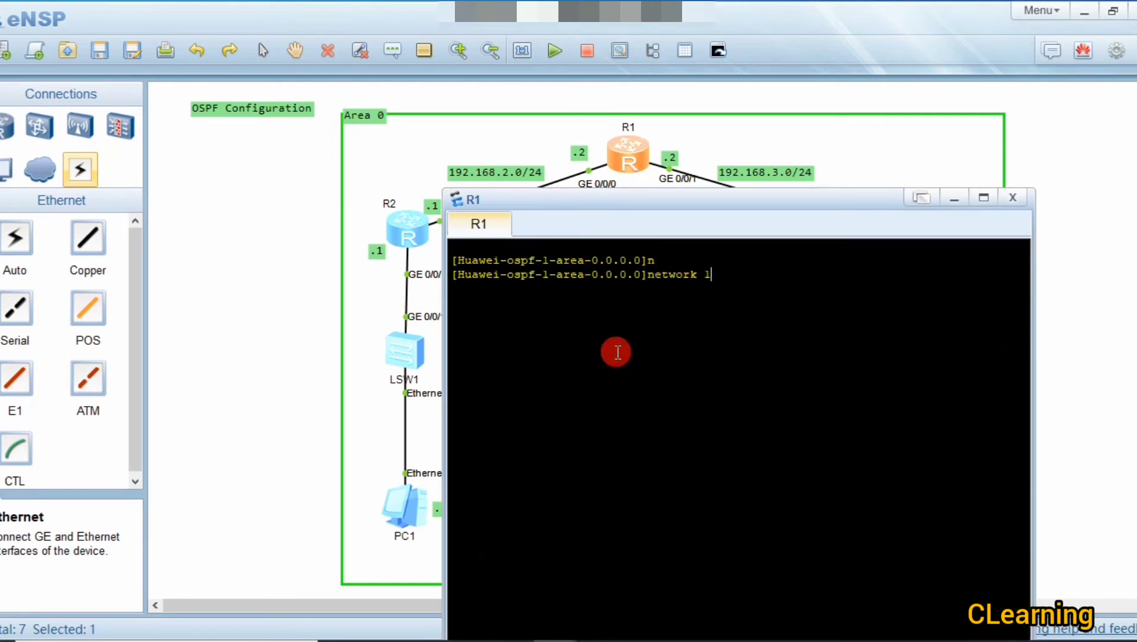
pyautogui.write('92.168.3.2 0.0.0.0')
pyautogui.press('Return')
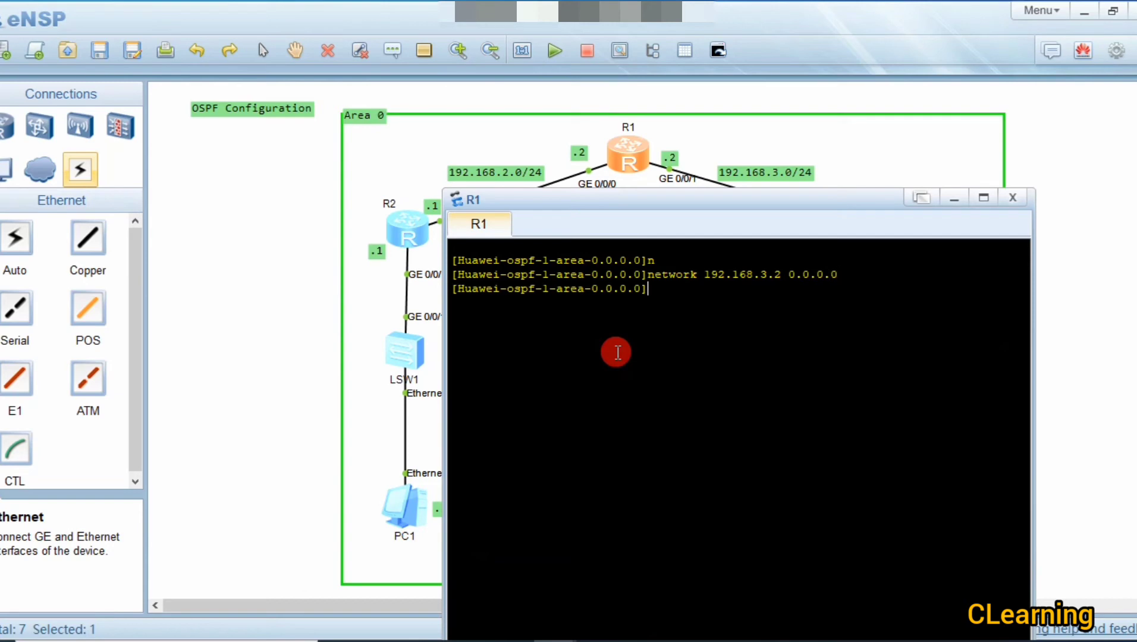
# Switch from R1's console to R3's, enter system view, and place the console so R3's subnet labels stay visible
pyautogui.click(1007, 203)
pyautogui.doubleClick(886, 226)
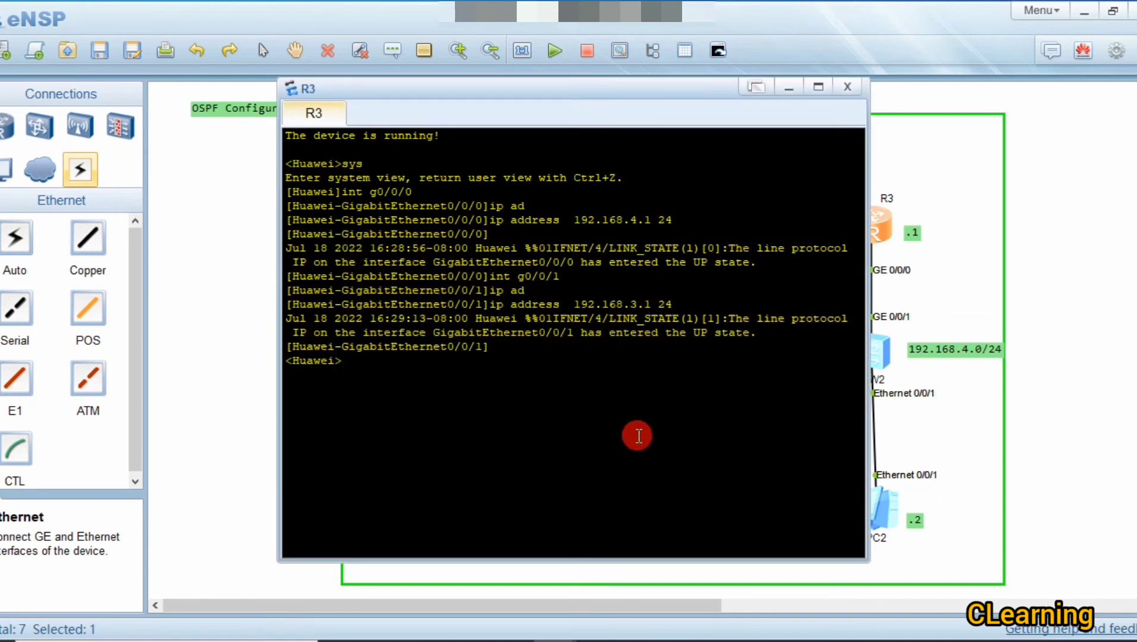
pyautogui.write('sys')
pyautogui.press('Return')
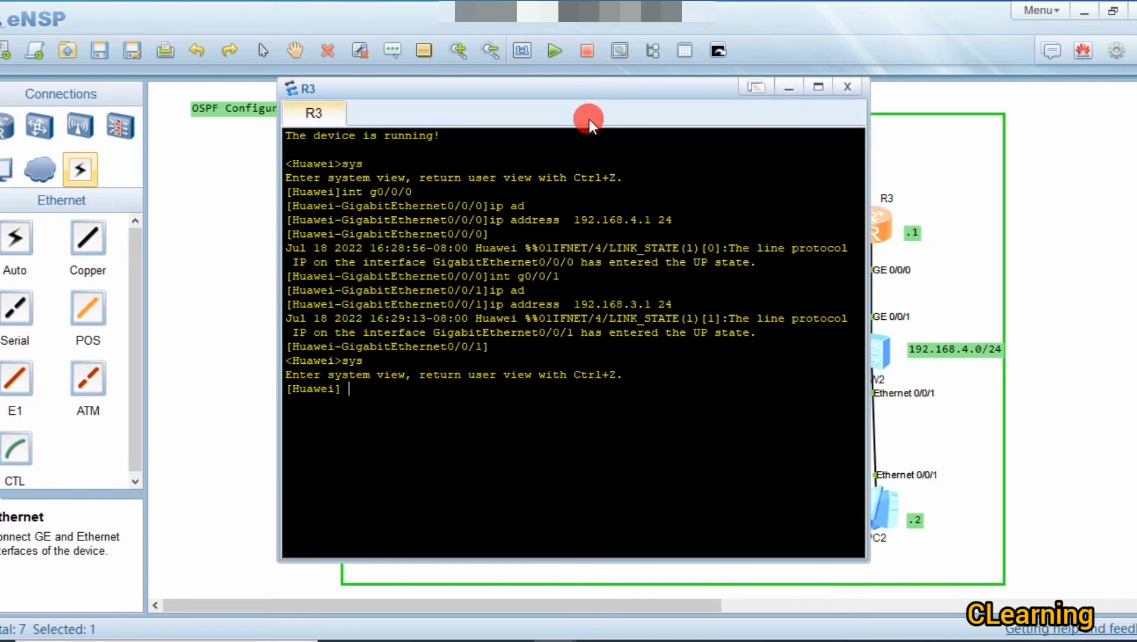
pyautogui.moveTo(594, 82); pyautogui.dragTo(402, 135)
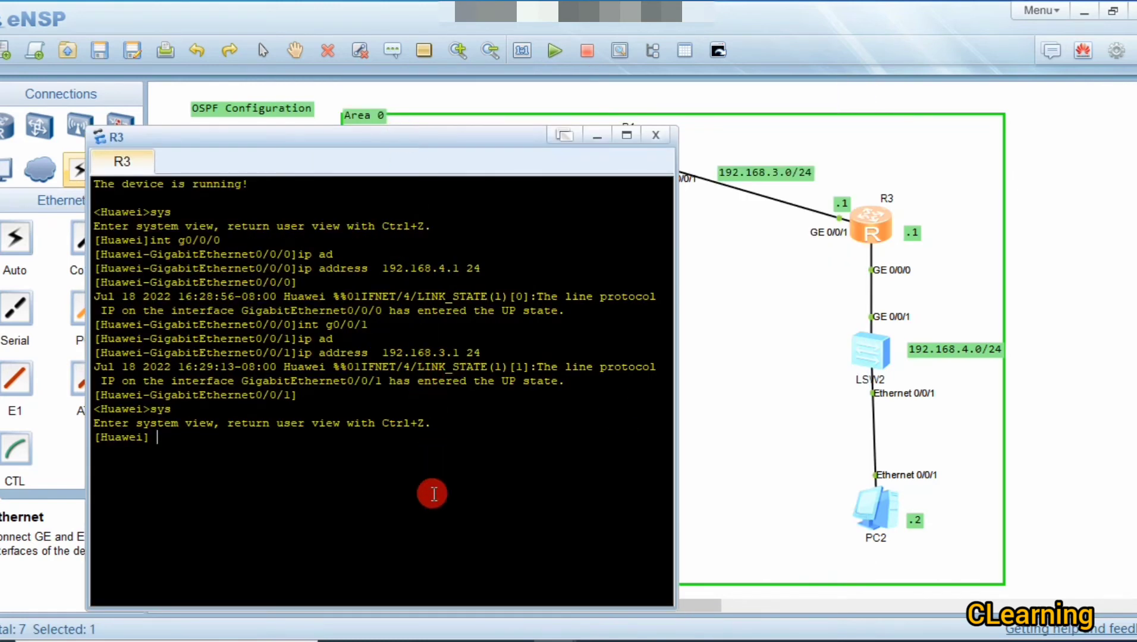
# Start OSPF process 1 on R3 and enter area 0
pyautogui.write('osp')
pyautogui.press('Tab')
pyautogui.write('1')
pyautogui.press('Return')
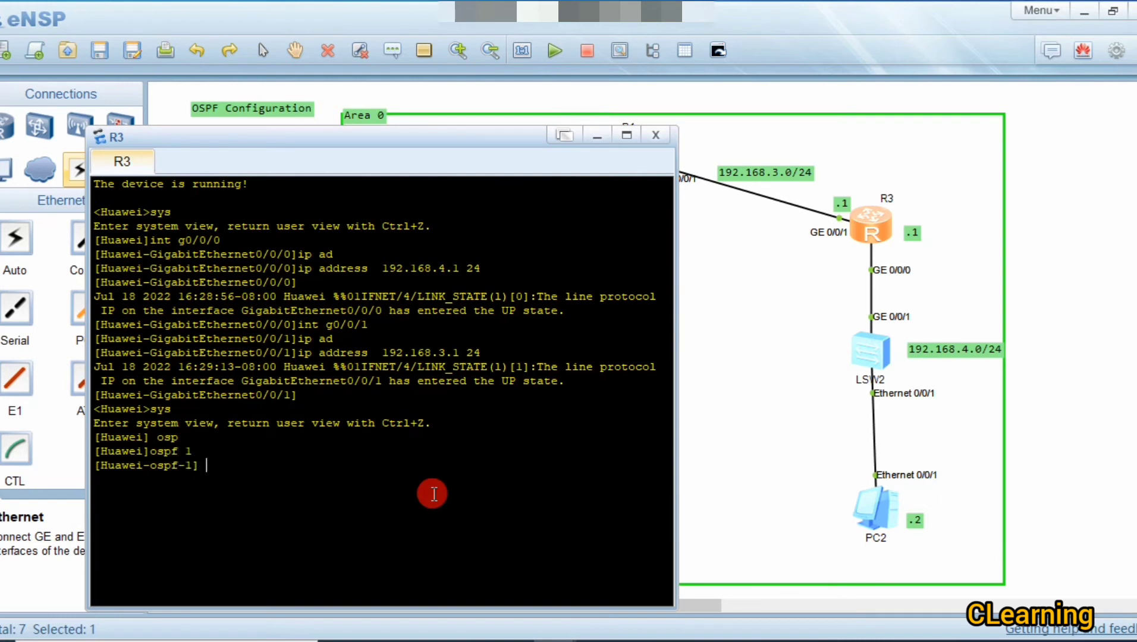
pyautogui.write('are')
pyautogui.press('Tab')
pyautogui.write('0')
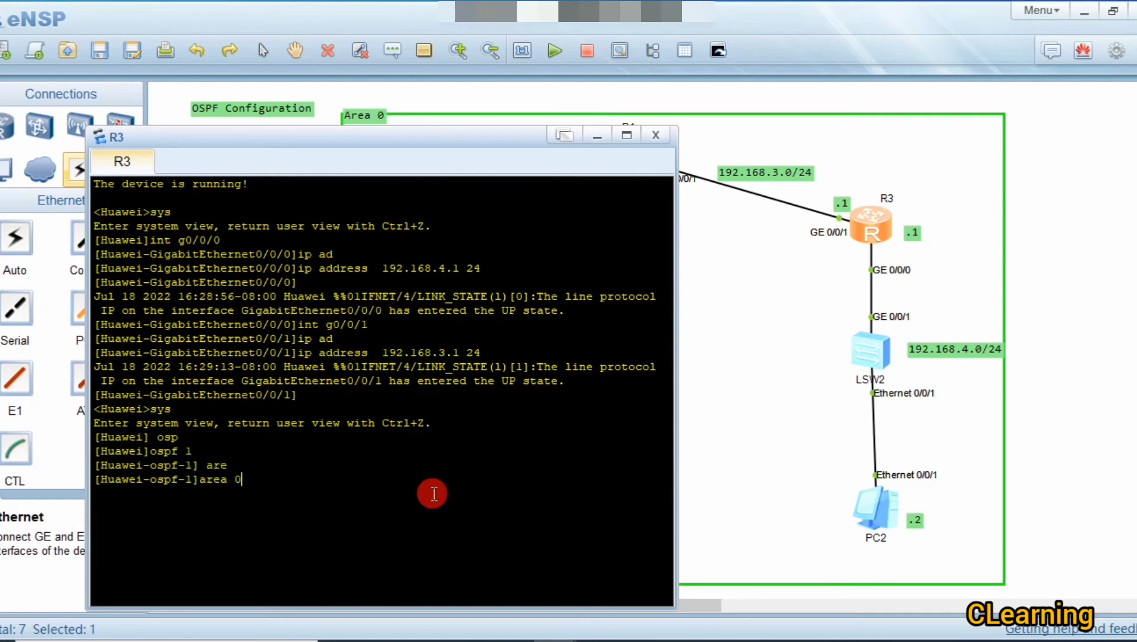
pyautogui.press('Return')
# Enter the network command for 192.168.3.2 with wildcard mask 0.0.0.0 in R3's area 0
pyautogui.write('n')
pyautogui.press('Tab')
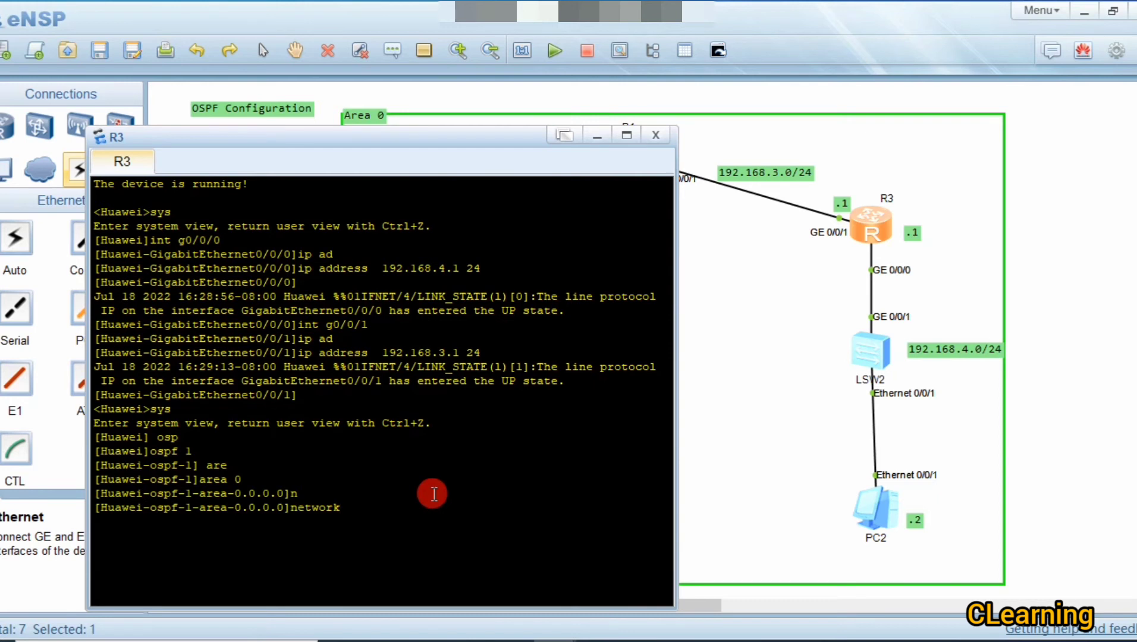
pyautogui.write('192.168.3.2 00.0')
pyautogui.press('BackSpace')
pyautogui.press('BackSpace')
pyautogui.press('BackSpace')
pyautogui.write('.0.0.0')
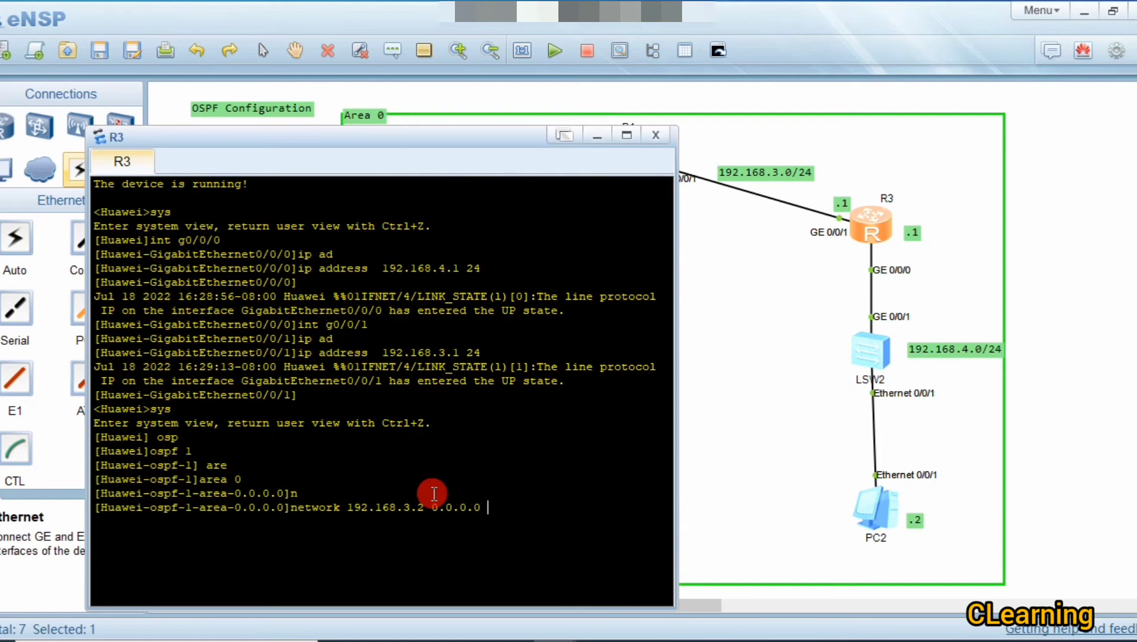
pyautogui.press('Return')
# Recall R3's last network command and change its address to 192.168.4.0
pyautogui.press('Up')
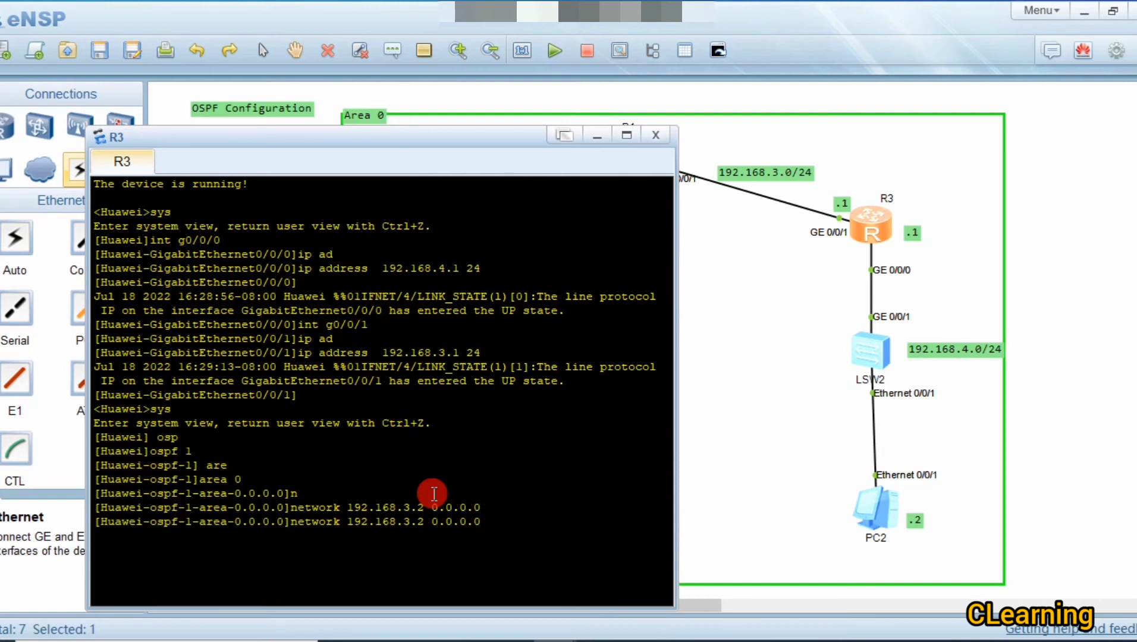
pyautogui.press('Left')
pyautogui.press('Left')
pyautogui.press('Left')
pyautogui.press('Left')
pyautogui.press('Left')
pyautogui.press('Left')
pyautogui.press('Left')
pyautogui.press('Left')
pyautogui.press('BackSpace')
pyautogui.press('BackSpace')
pyautogui.write('4.0')
pyautogui.press('Delete')
# Set the wildcard mask of the 192.168.4.0 network command to 0.0.0.255 and run it on R3
pyautogui.press('Right')
pyautogui.press('Right')
pyautogui.press('Right')
pyautogui.press('Right')
pyautogui.press('Right')
pyautogui.press('Right')
pyautogui.press('Right')
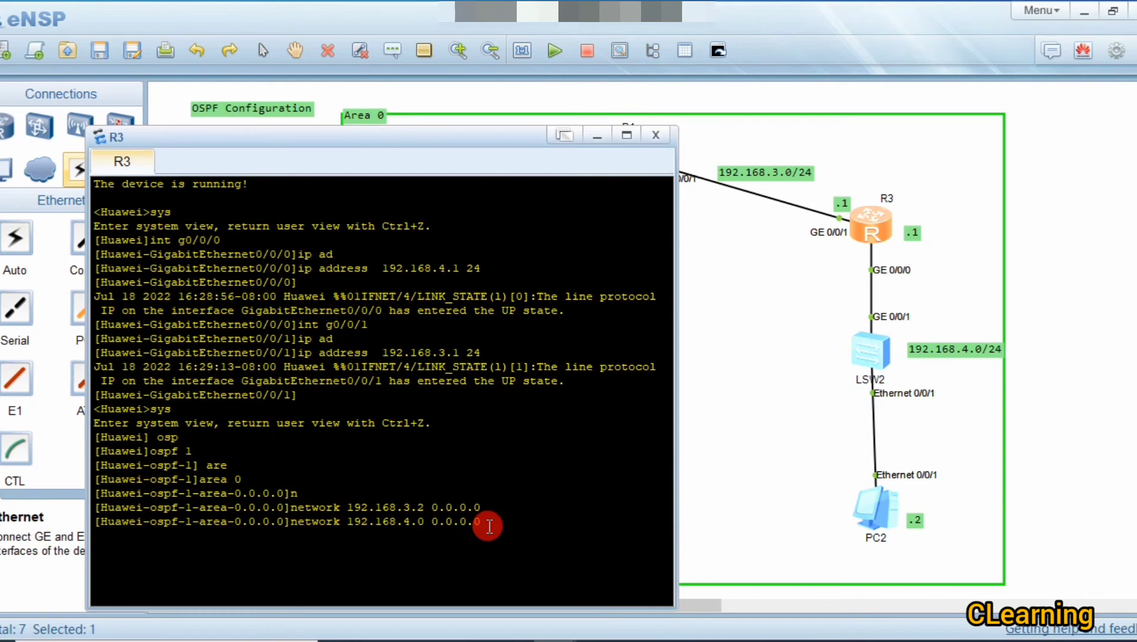
pyautogui.press('BackSpace')
pyautogui.write('255')
pyautogui.press('BackSpace')
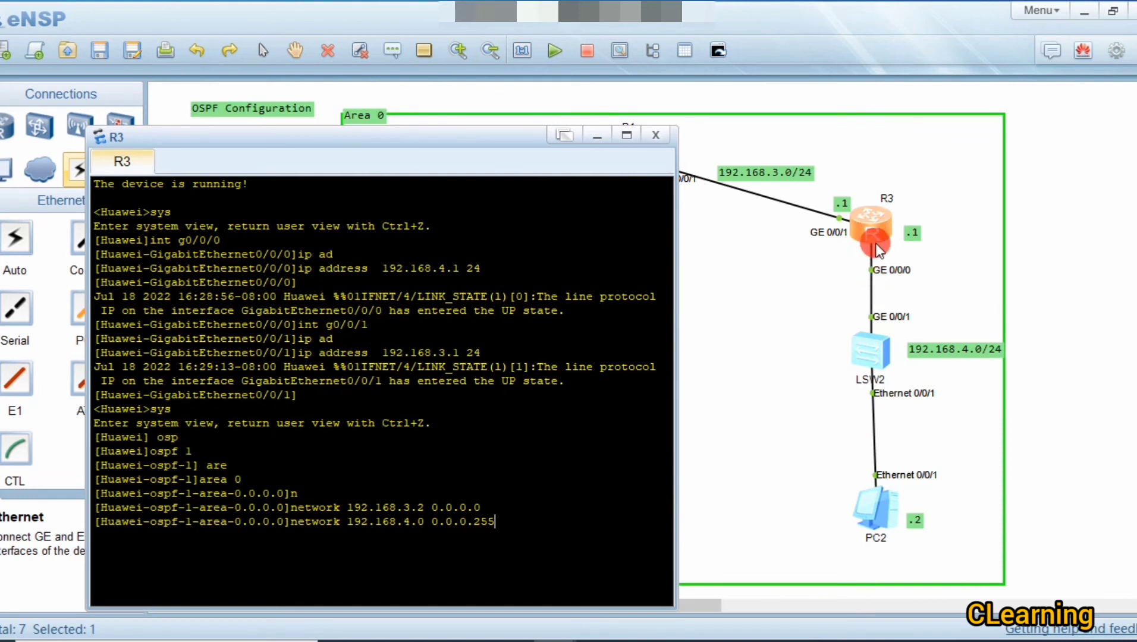
pyautogui.press('Return')
pyautogui.press('Return')
pyautogui.press('Return')
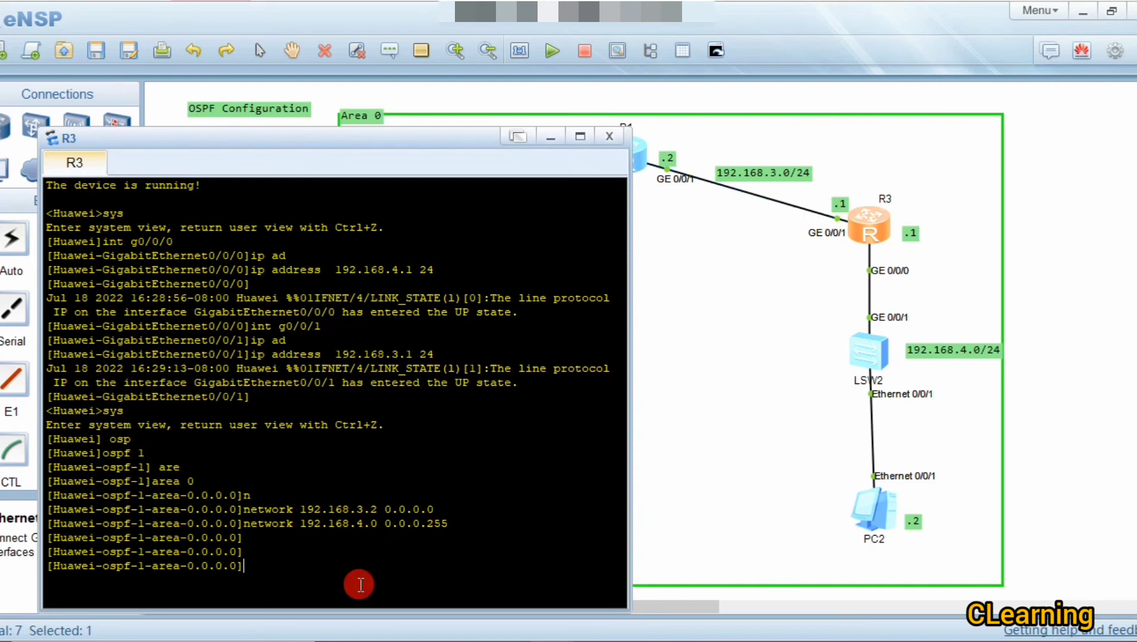
# Advertise R3's g0/0/1 address 192.168.3.1 with wildcard mask 0.0.0.0 in area 0, reusing the earlier network command
pyautogui.press('Up')
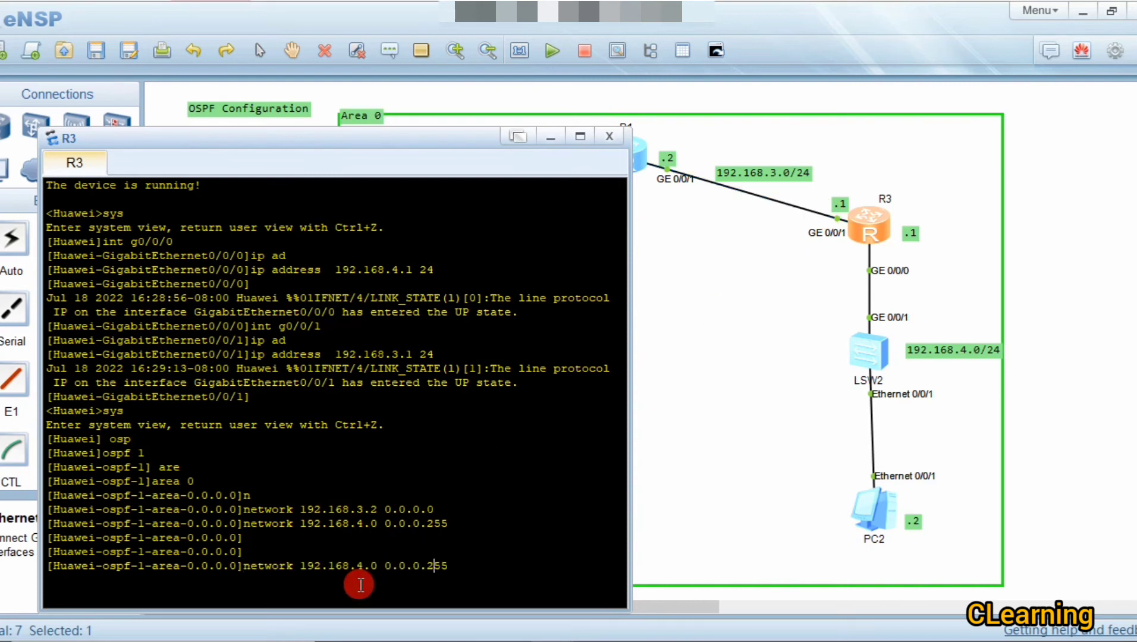
pyautogui.press('Up')
pyautogui.press('BackSpace')
pyautogui.write('1')
pyautogui.press('Return')
pyautogui.press('Return')
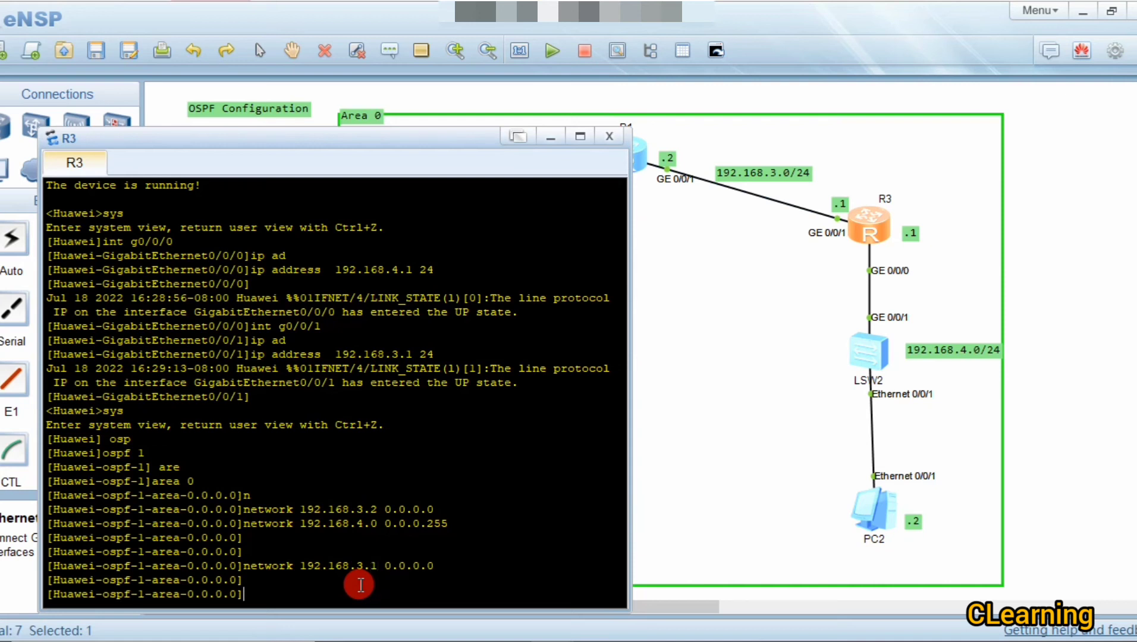
# Close R3's console and ping R1's address 192.168.2.2 from PC1's command line
pyautogui.click(603, 140)
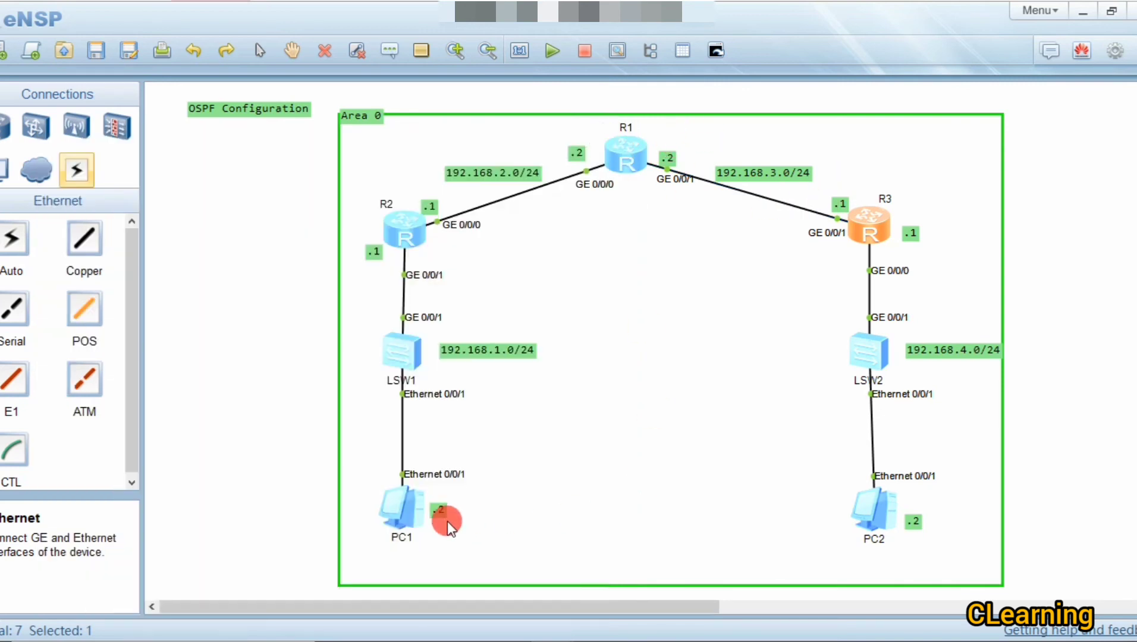
pyautogui.doubleClick(398, 511)
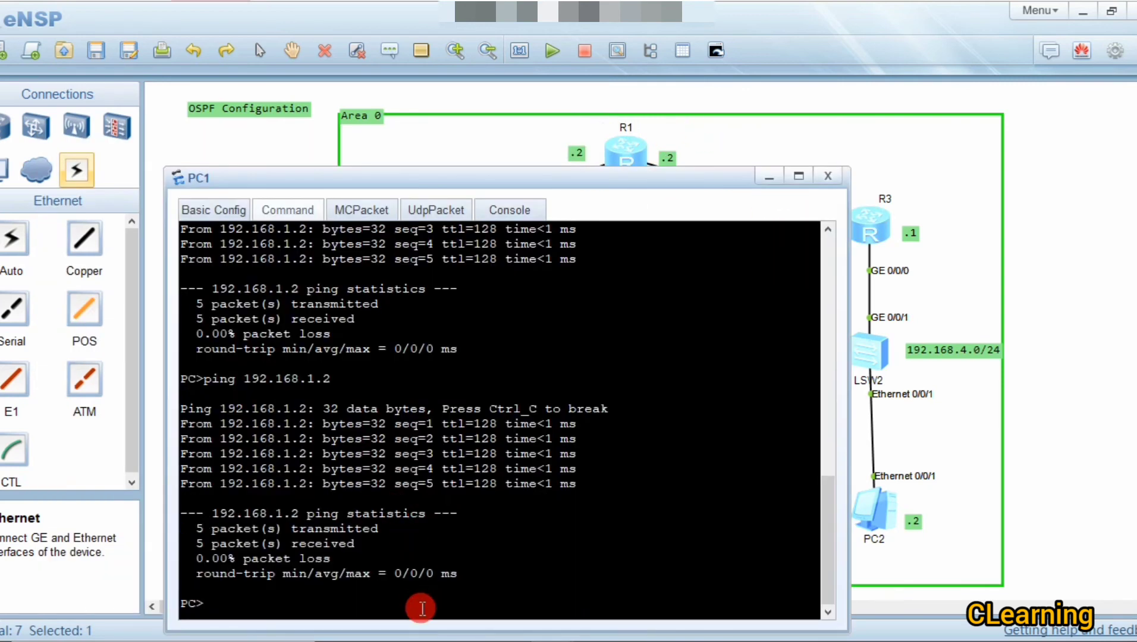
pyautogui.write('ping 192.168.2.2')
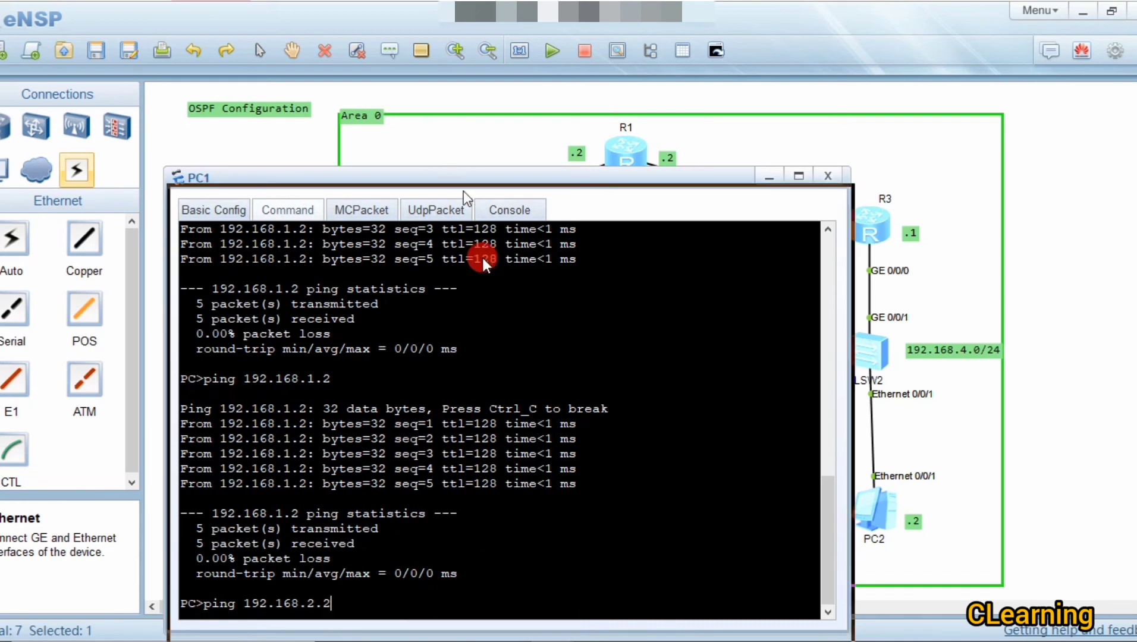
pyautogui.moveTo(457, 175); pyautogui.dragTo(526, 297)
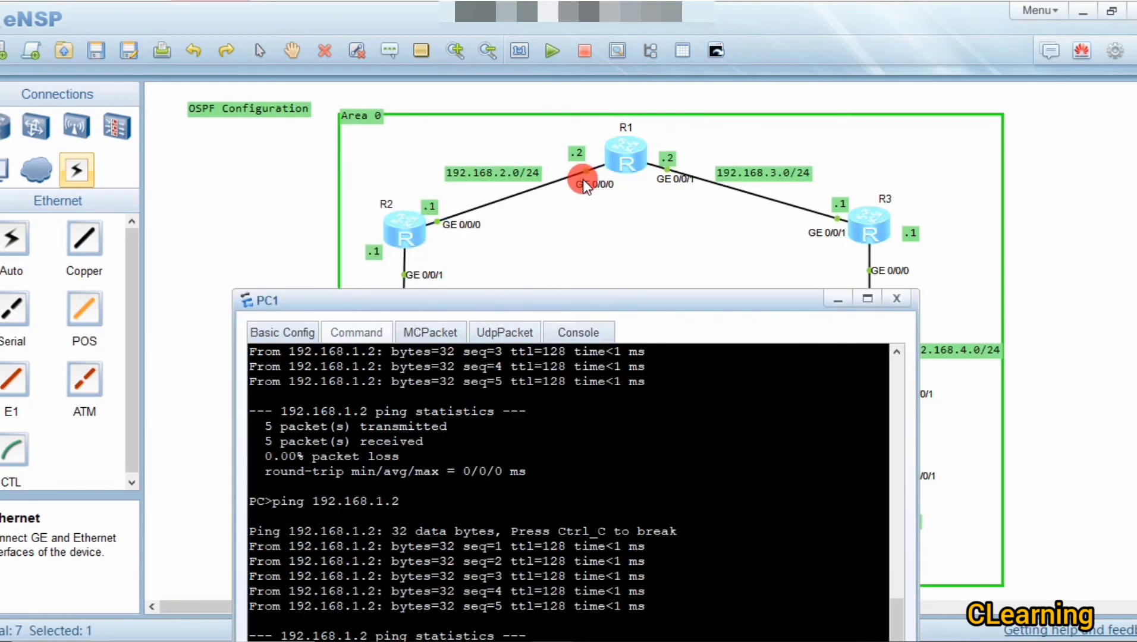
pyautogui.moveTo(540, 301); pyautogui.dragTo(416, 135)
pyautogui.press('Return')
pyautogui.moveTo(643, 135); pyautogui.dragTo(513, 133)
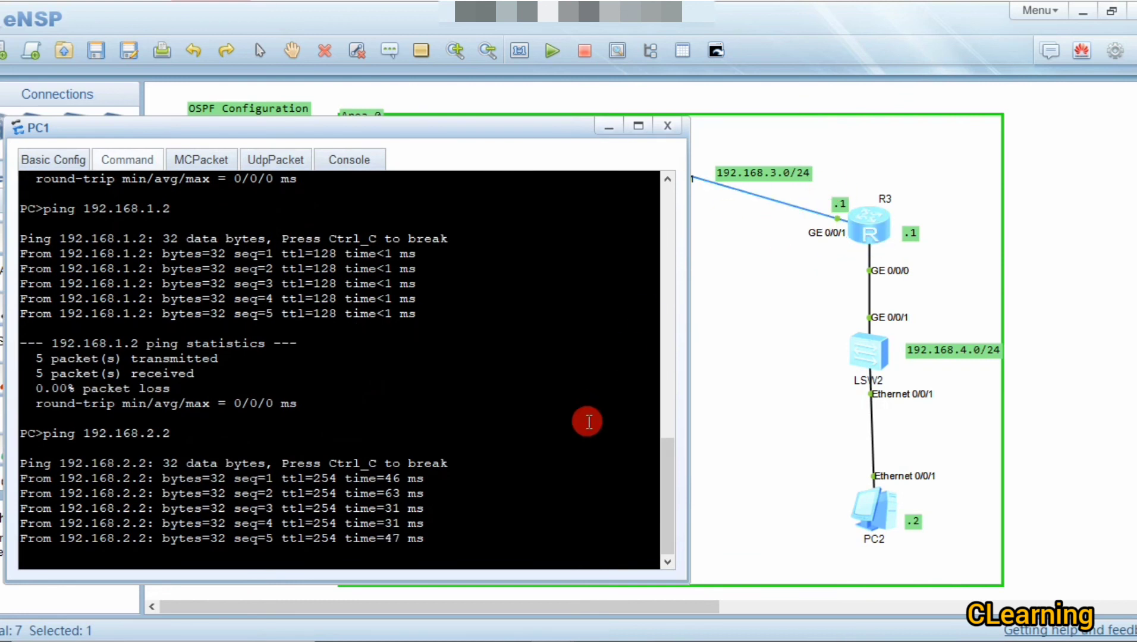
# Ping R3's address 192.168.3.1 from PC1
pyautogui.press('Up')
pyautogui.press('BackSpace')
pyautogui.press('BackSpace')
pyautogui.press('BackSpace')
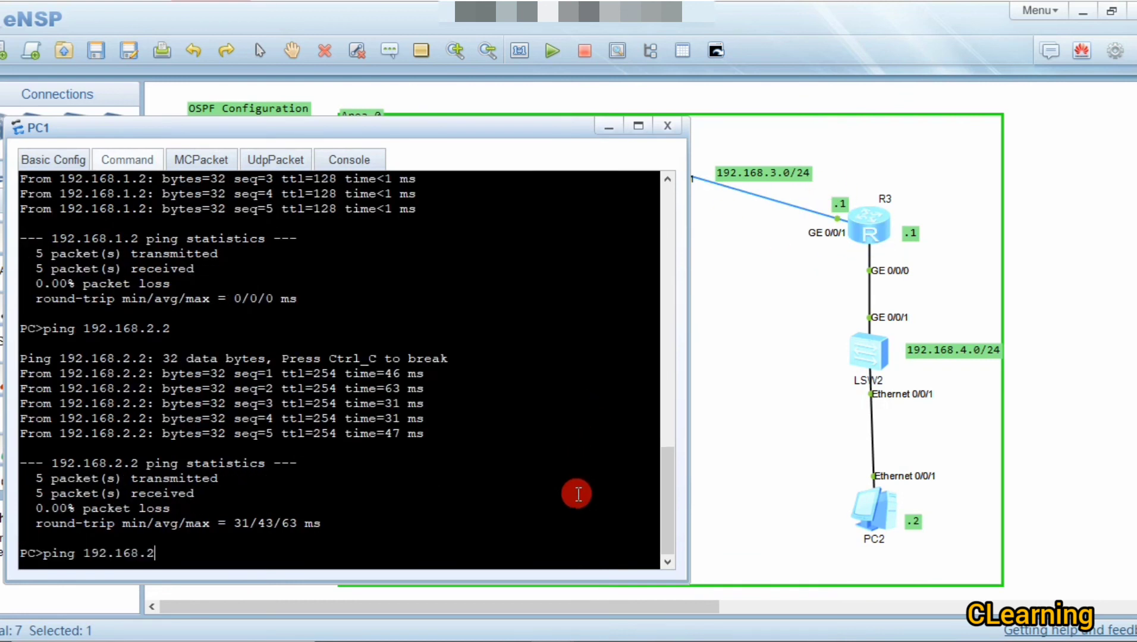
pyautogui.write('3.1')
pyautogui.press('Return')
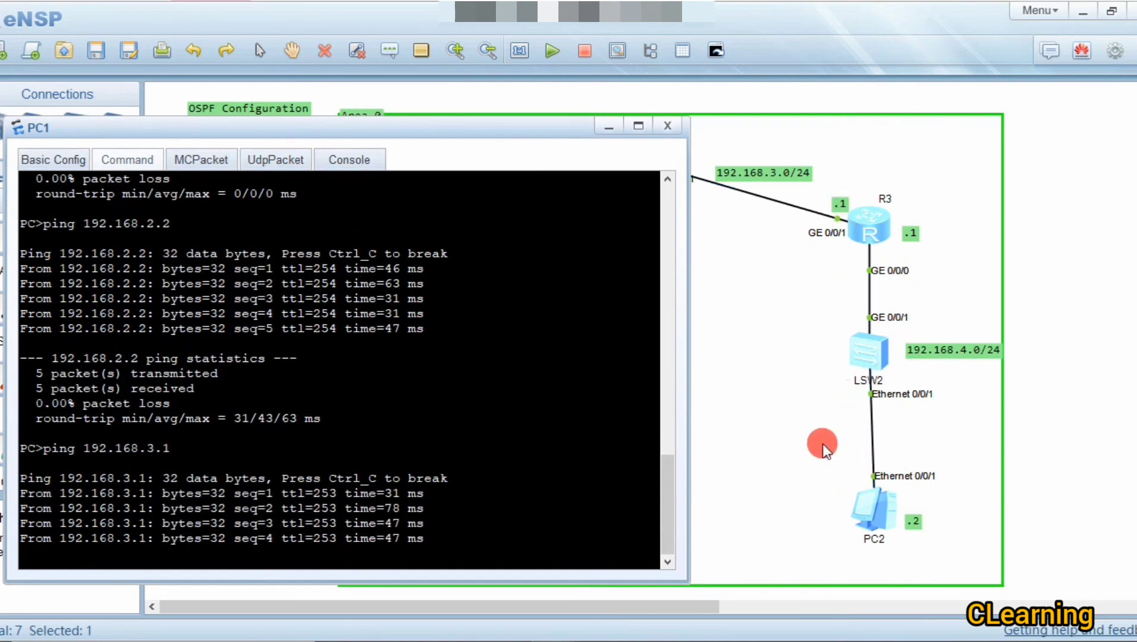
# Ping PC2's address 192.168.4.2 from PC1 and check the replies
pyautogui.press('Up')
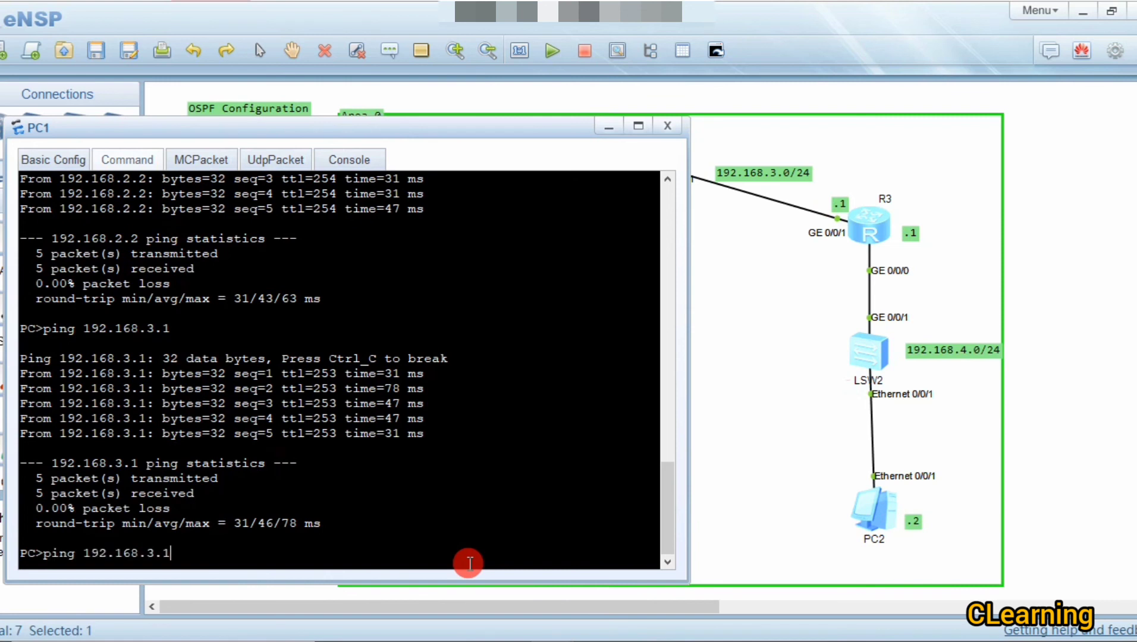
pyautogui.press('BackSpace')
pyautogui.press('BackSpace')
pyautogui.press('BackSpace')
pyautogui.write('4.2')
pyautogui.press('Return')
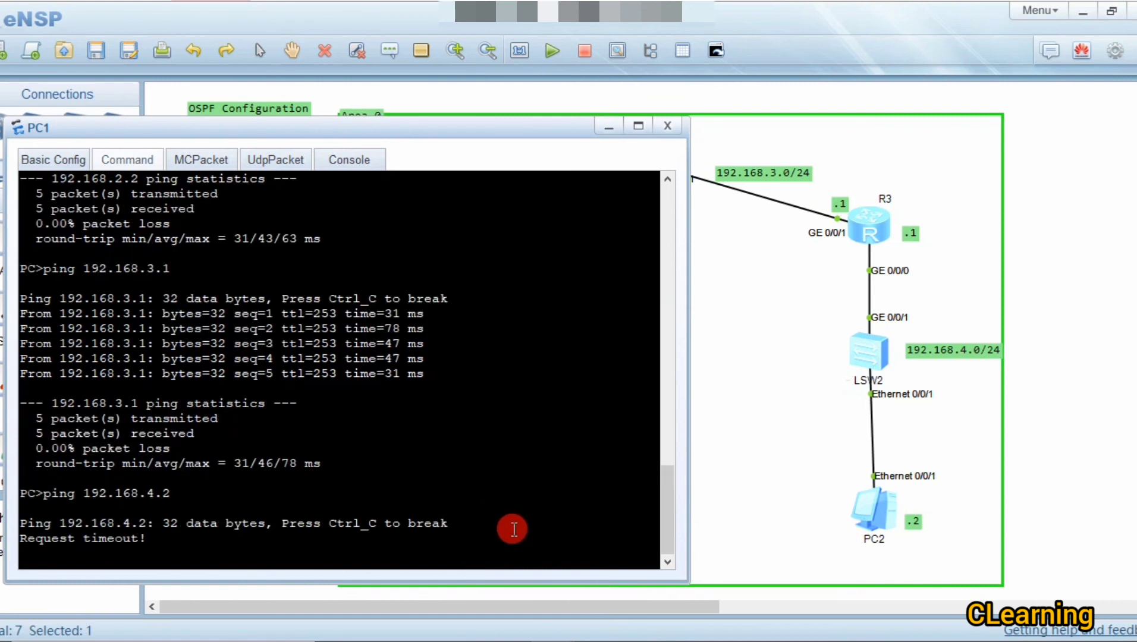
pyautogui.click(744, 523)
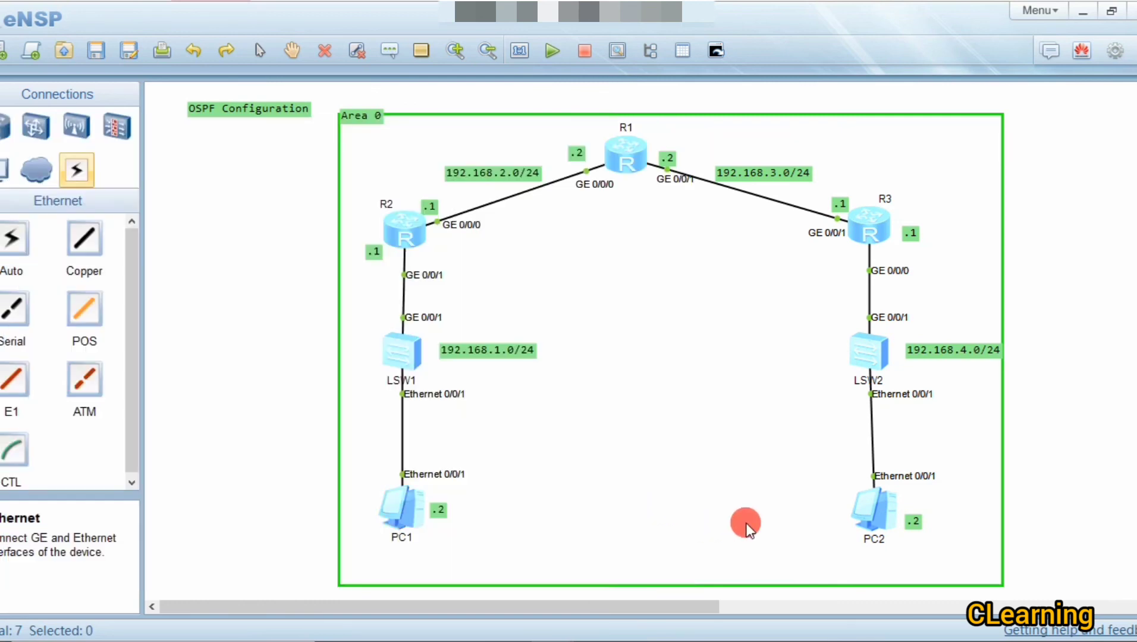
pyautogui.doubleClick(411, 518)
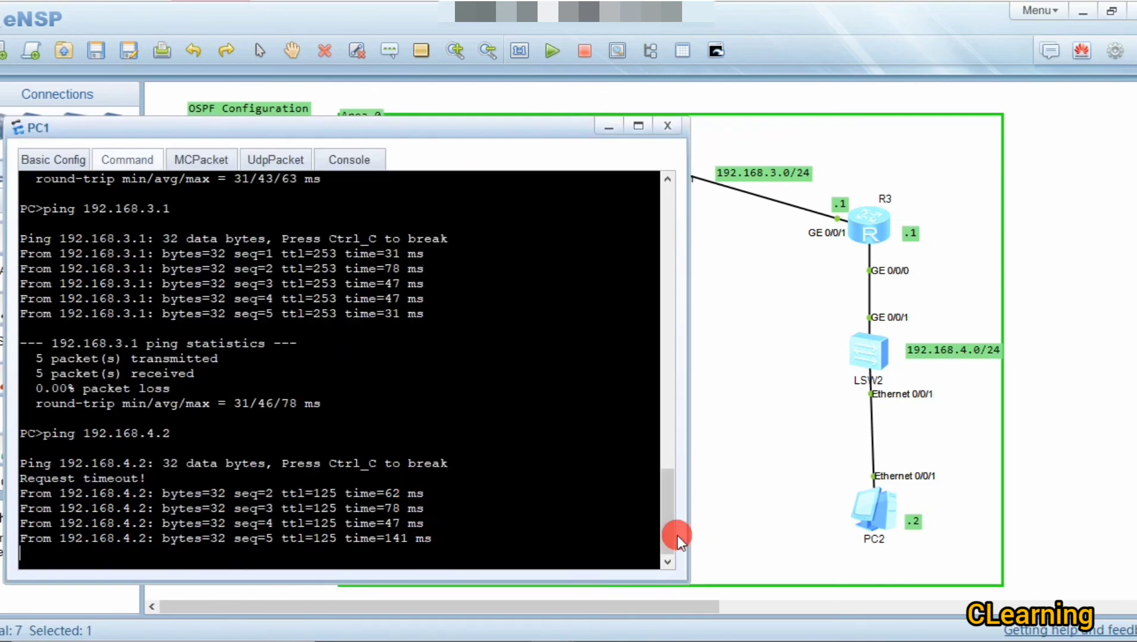
pyautogui.click(717, 535)
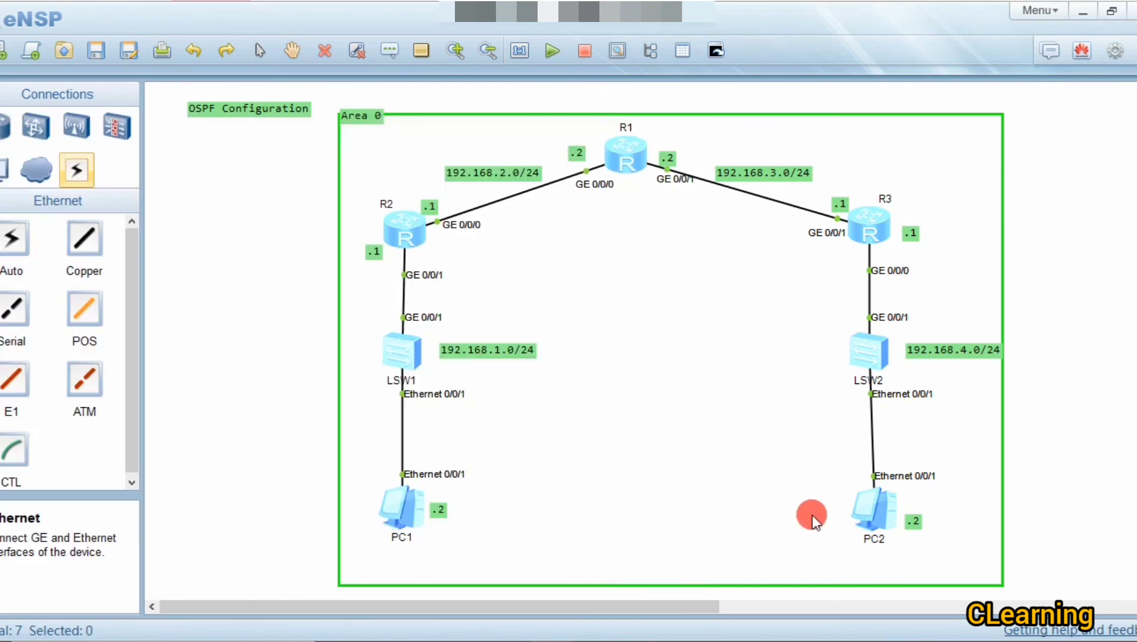
# Open PC2's command line, ping PC1's address 192.168.1.2, and close the PC2 window
pyautogui.doubleClick(874, 522)
pyautogui.moveTo(356, 101); pyautogui.dragTo(729, 171)
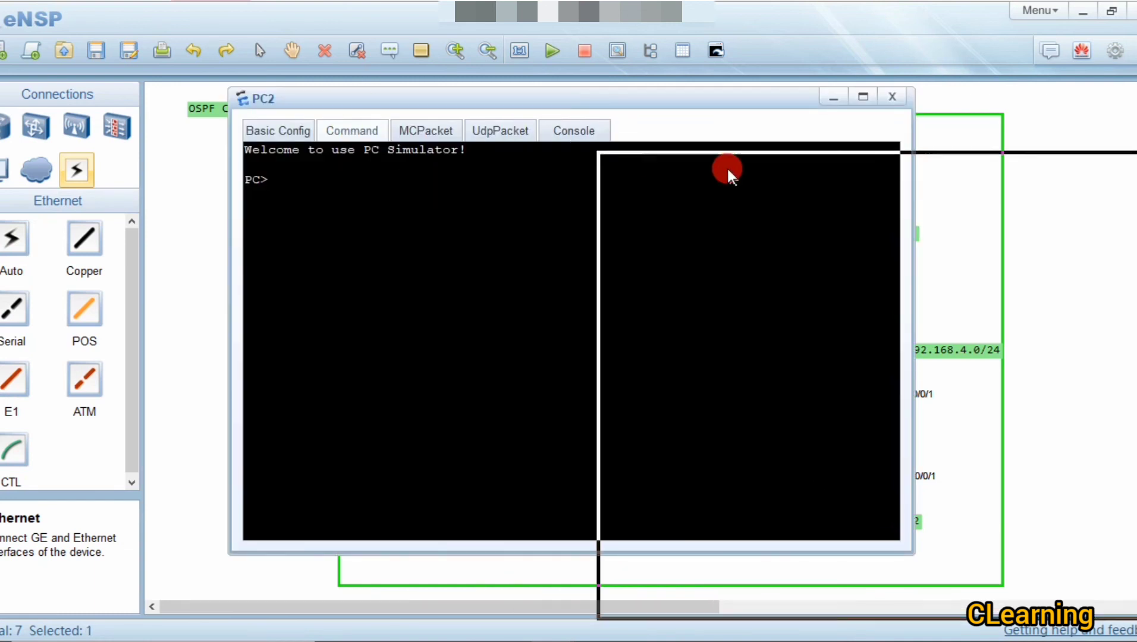
pyautogui.click(796, 410)
pyautogui.write('pin')
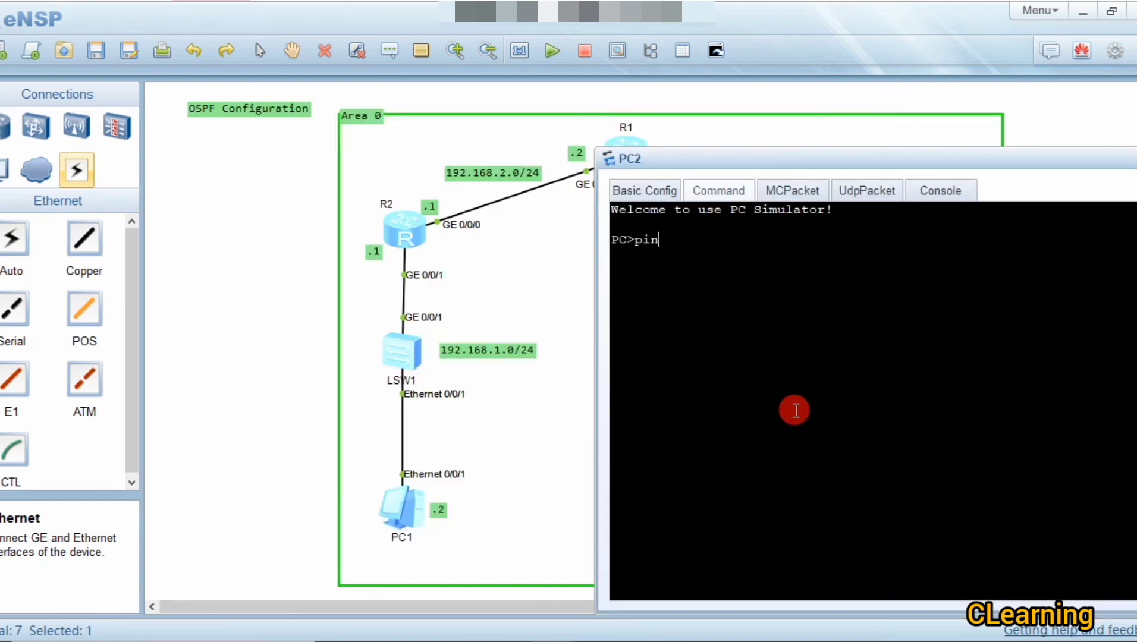
pyautogui.write('g 192.168.1.1')
pyautogui.press('BackSpace')
pyautogui.write('2')
pyautogui.press('Return')
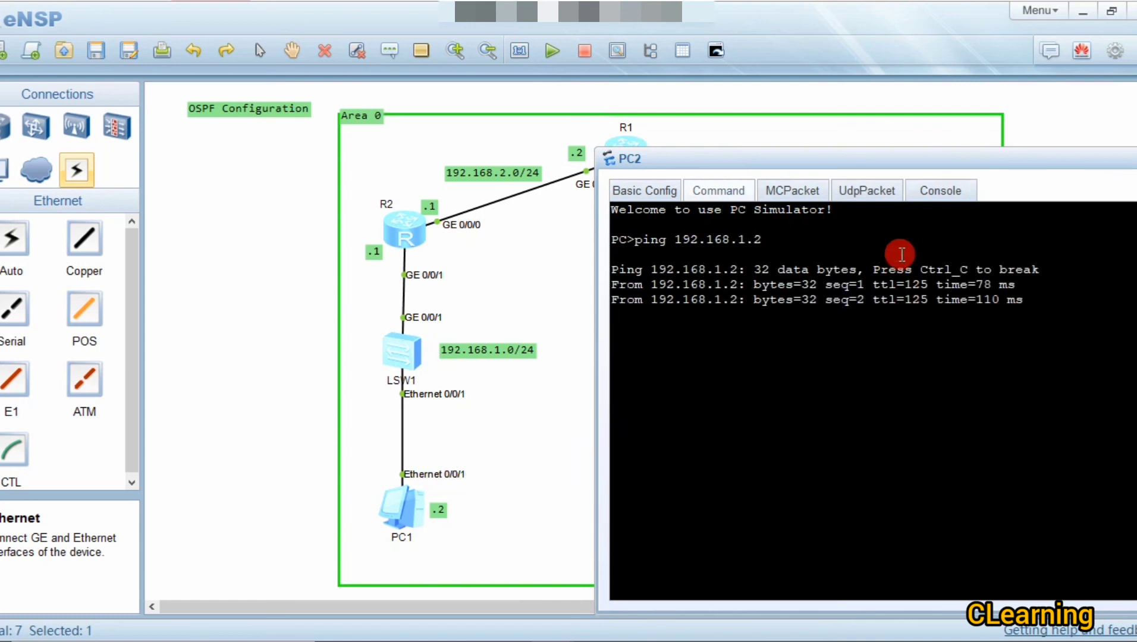
pyautogui.moveTo(893, 160); pyautogui.dragTo(737, 158)
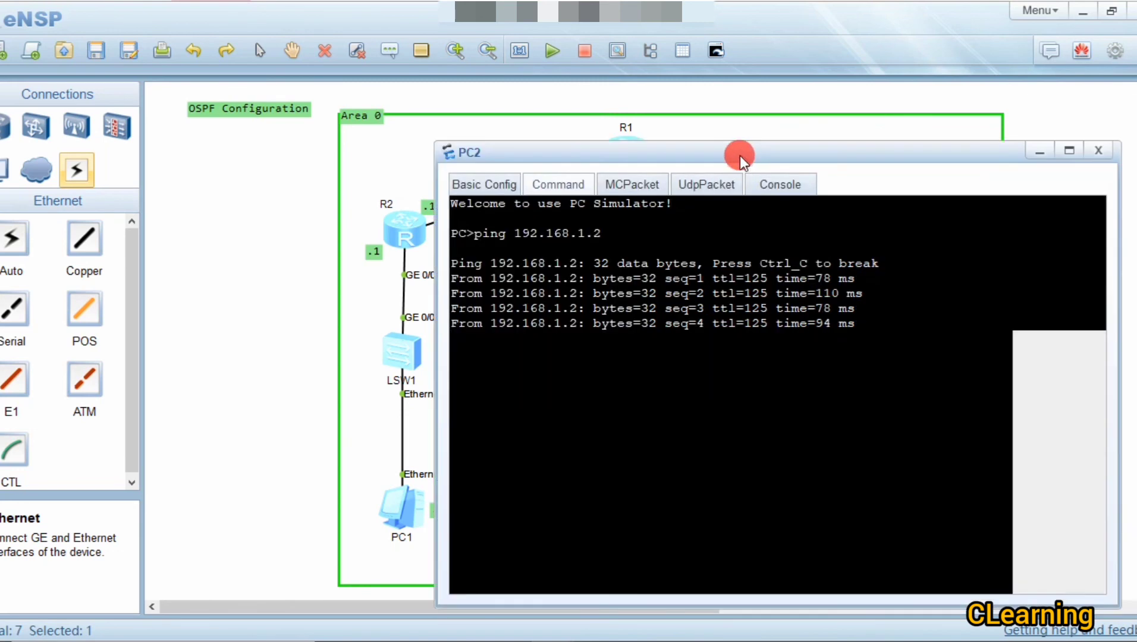
pyautogui.click(1099, 156)
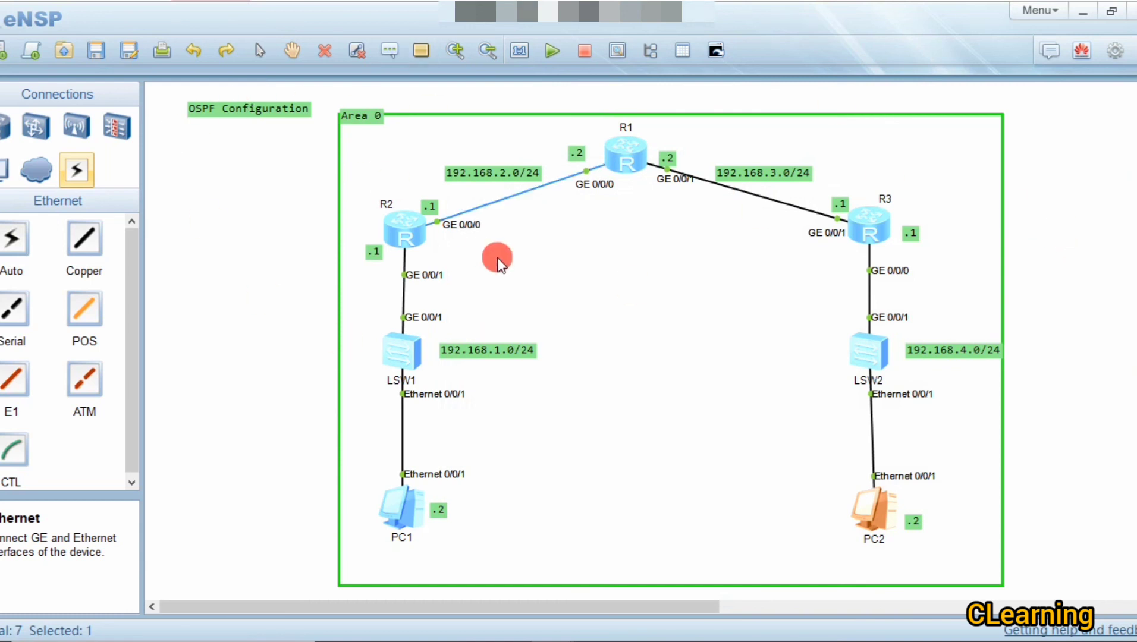
# Move the Area 0 label just inside the green rectangle and reopen R1's console
pyautogui.doubleClick(363, 117)
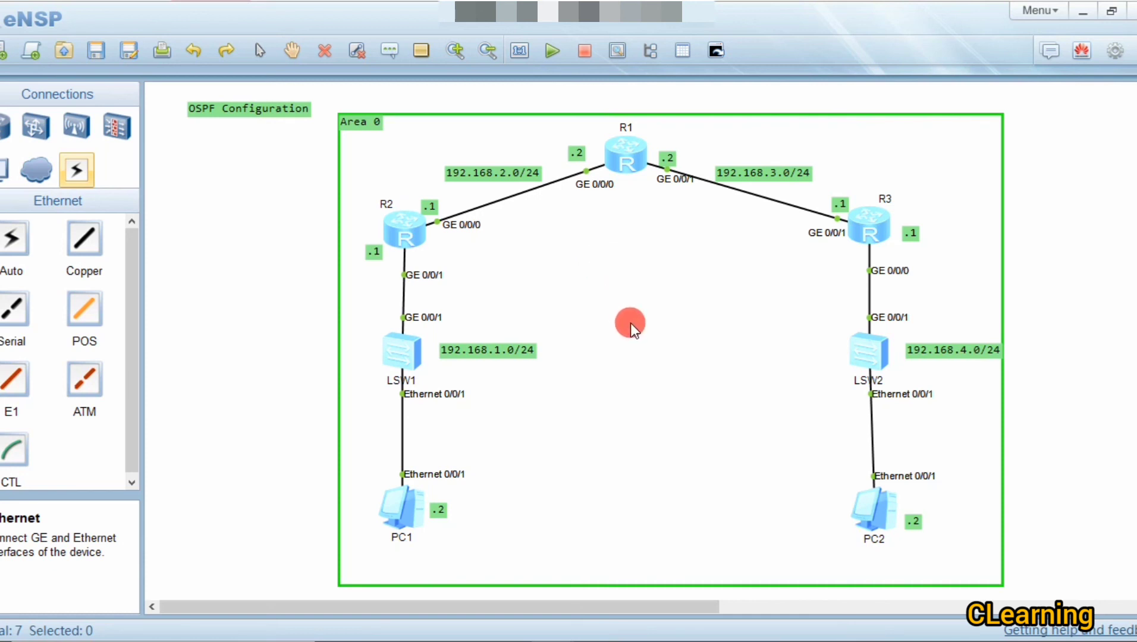
pyautogui.doubleClick(631, 164)
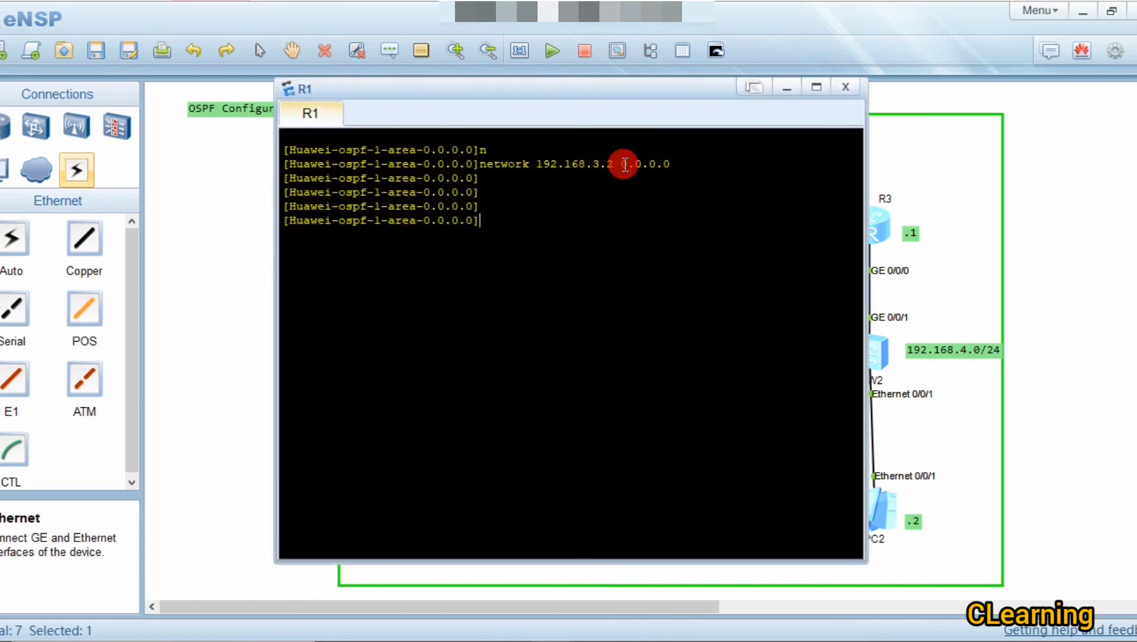